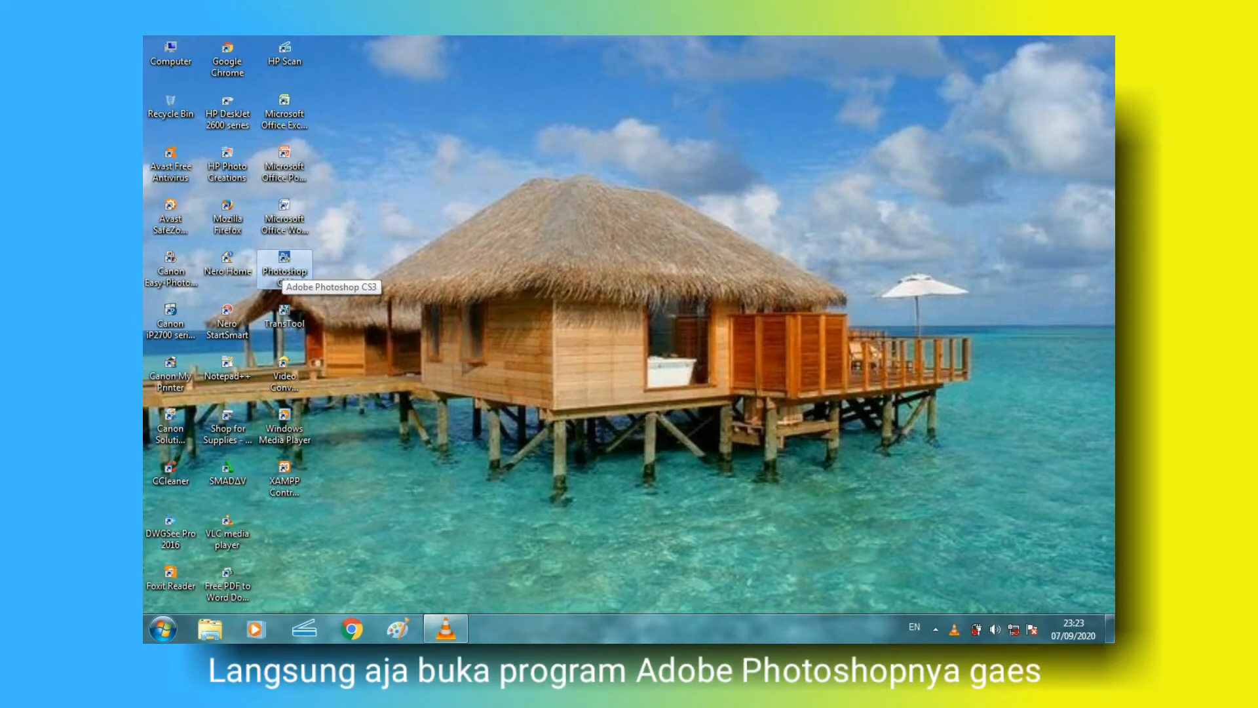
Launch Adobe Photoshop CS3 and create a blank A4 document from the International Paper preset, with the width in cm
double_click(283, 268)
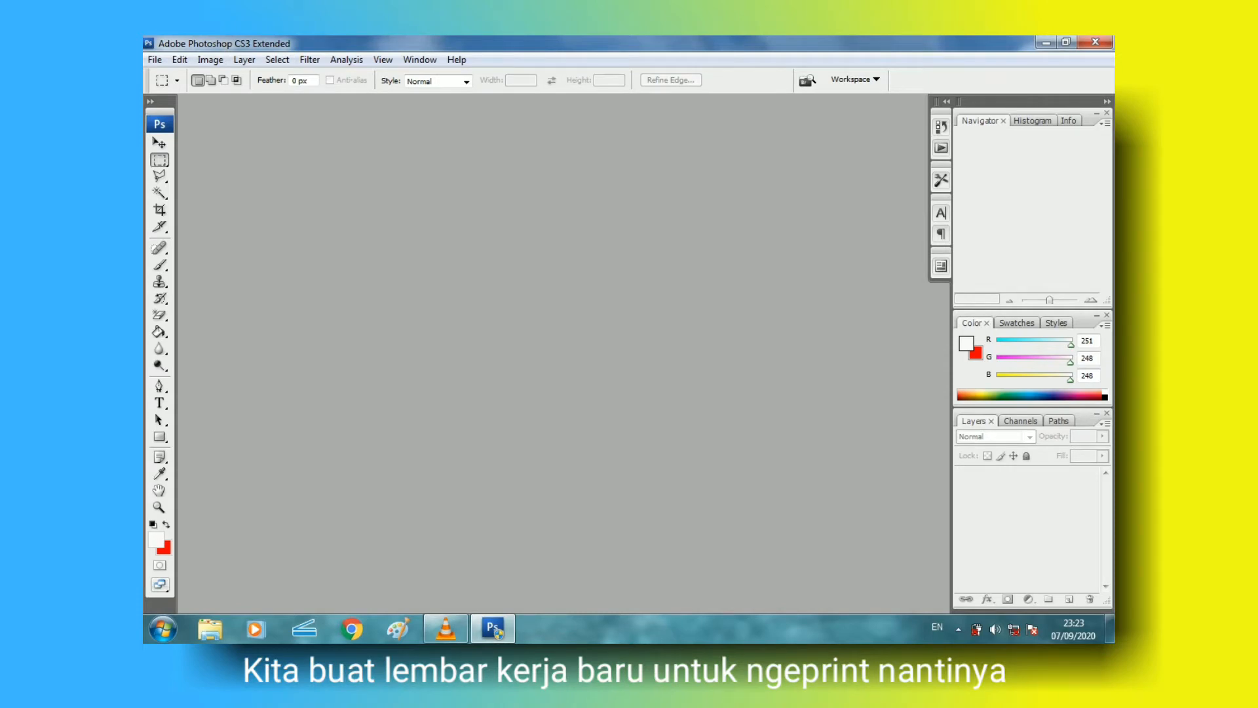
click(155, 59)
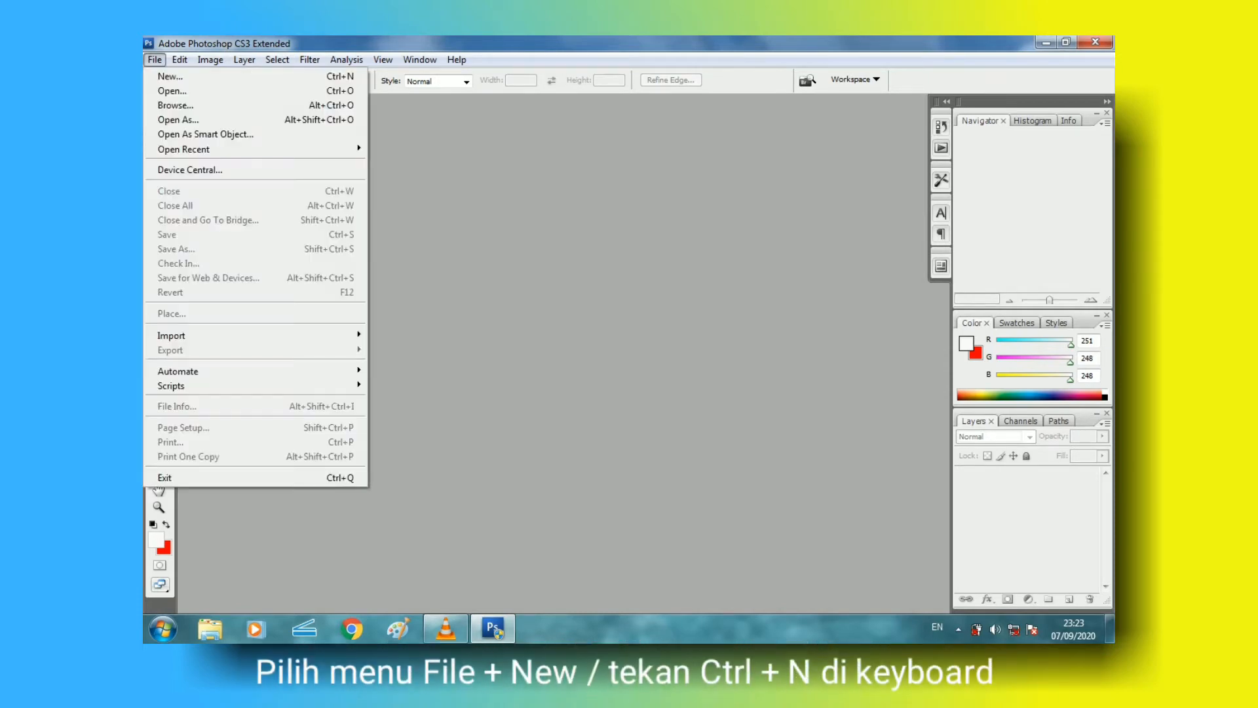
key(Down)
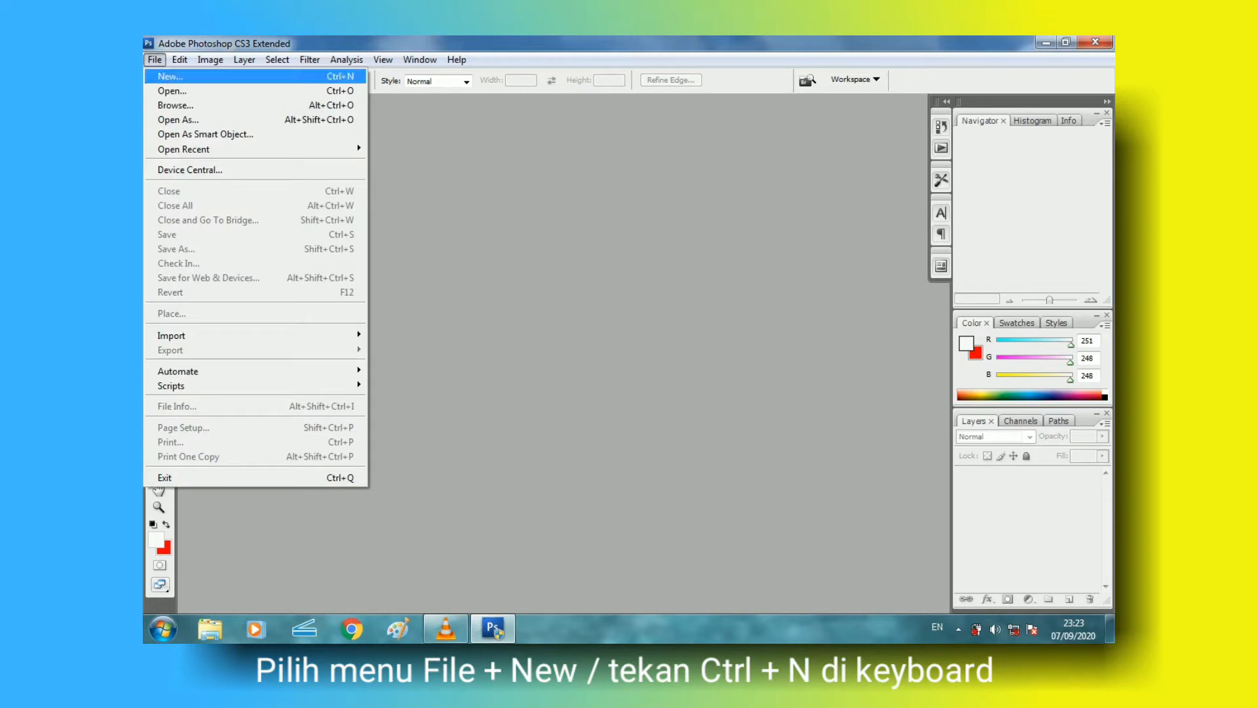
key(Return)
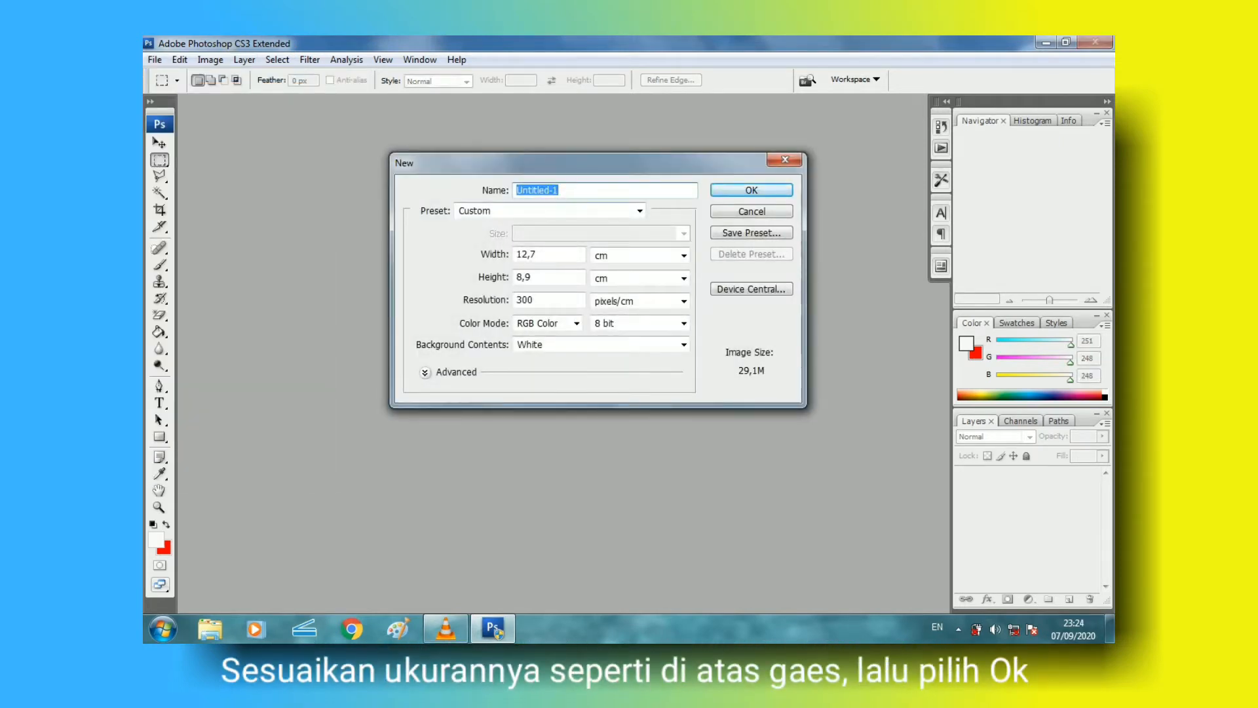
click(488, 210)
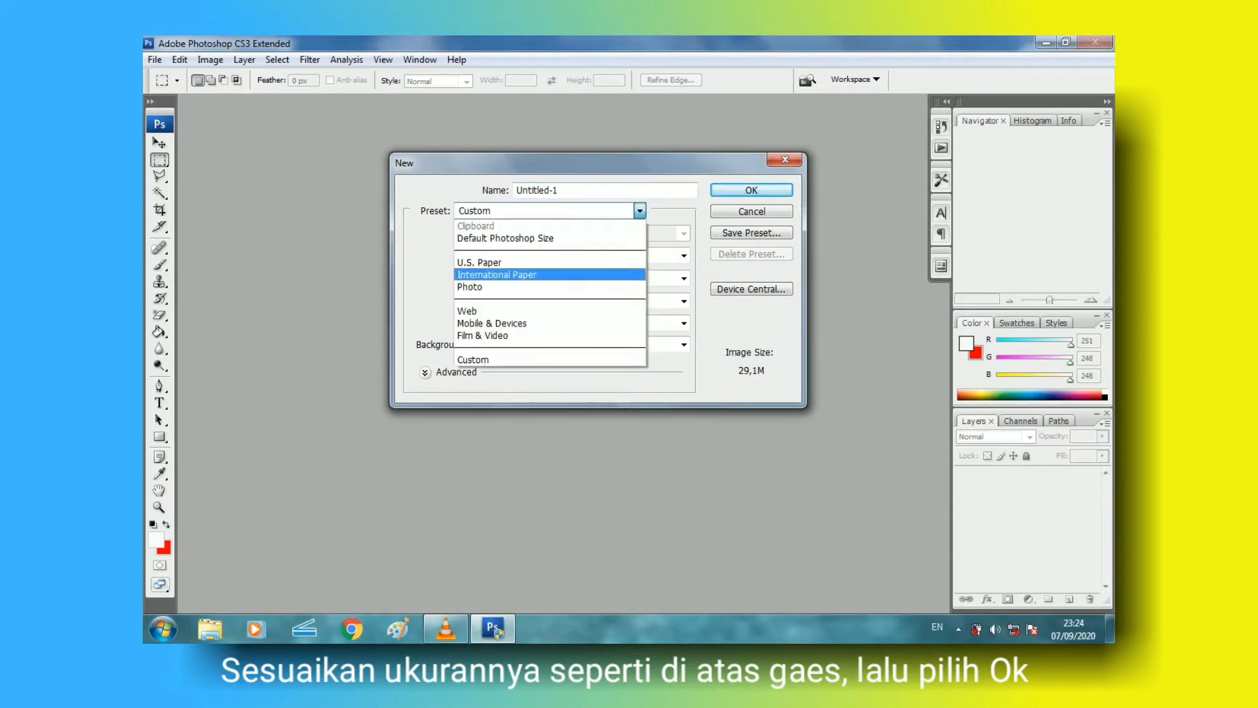
click(488, 274)
click(683, 233)
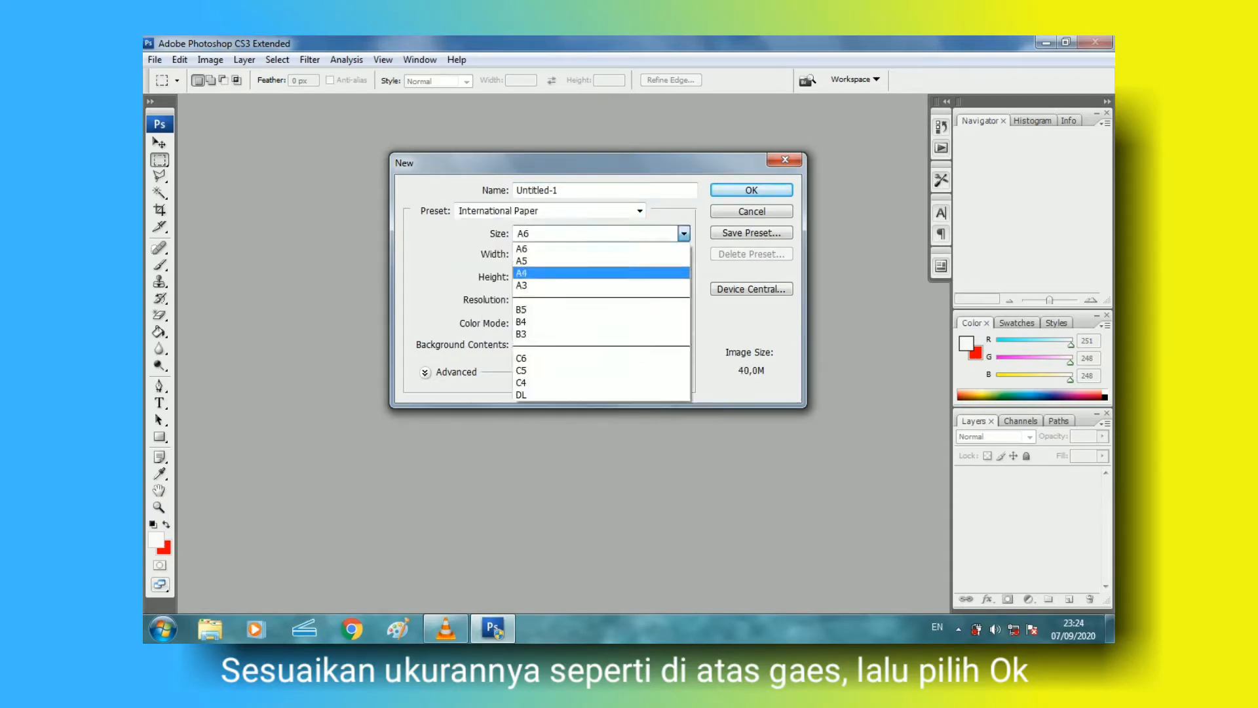
click(616, 271)
click(683, 255)
click(633, 289)
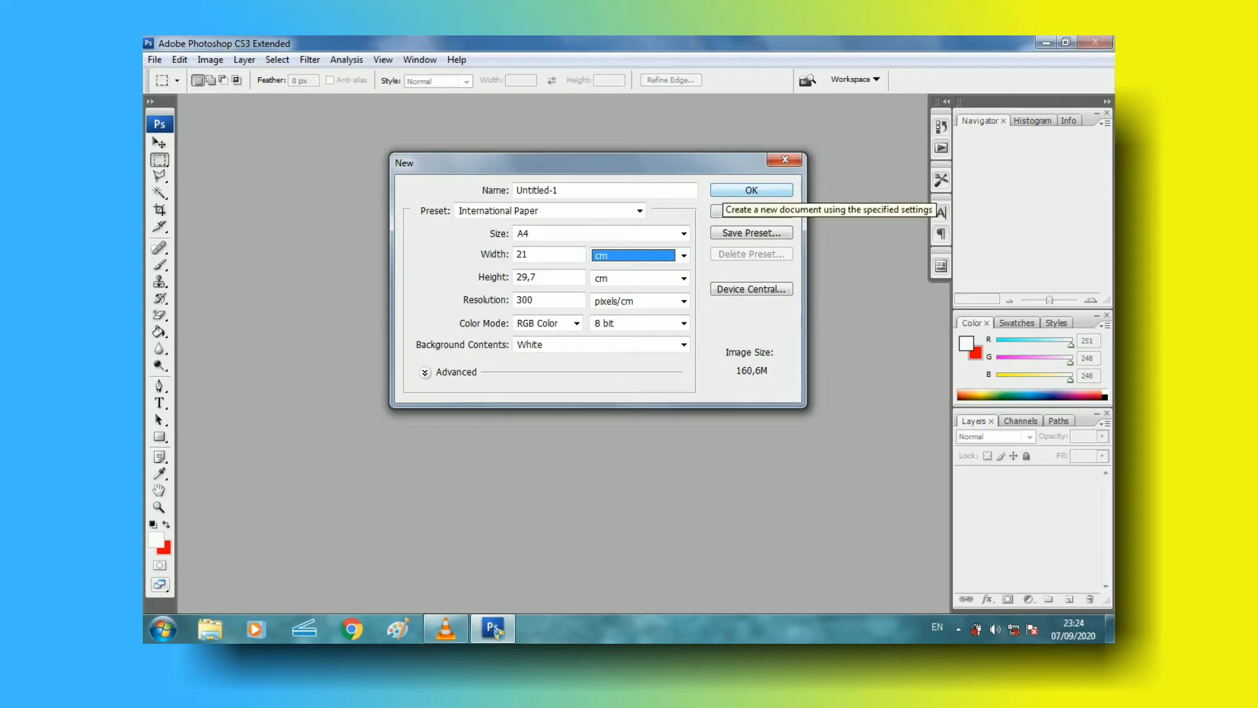
click(752, 190)
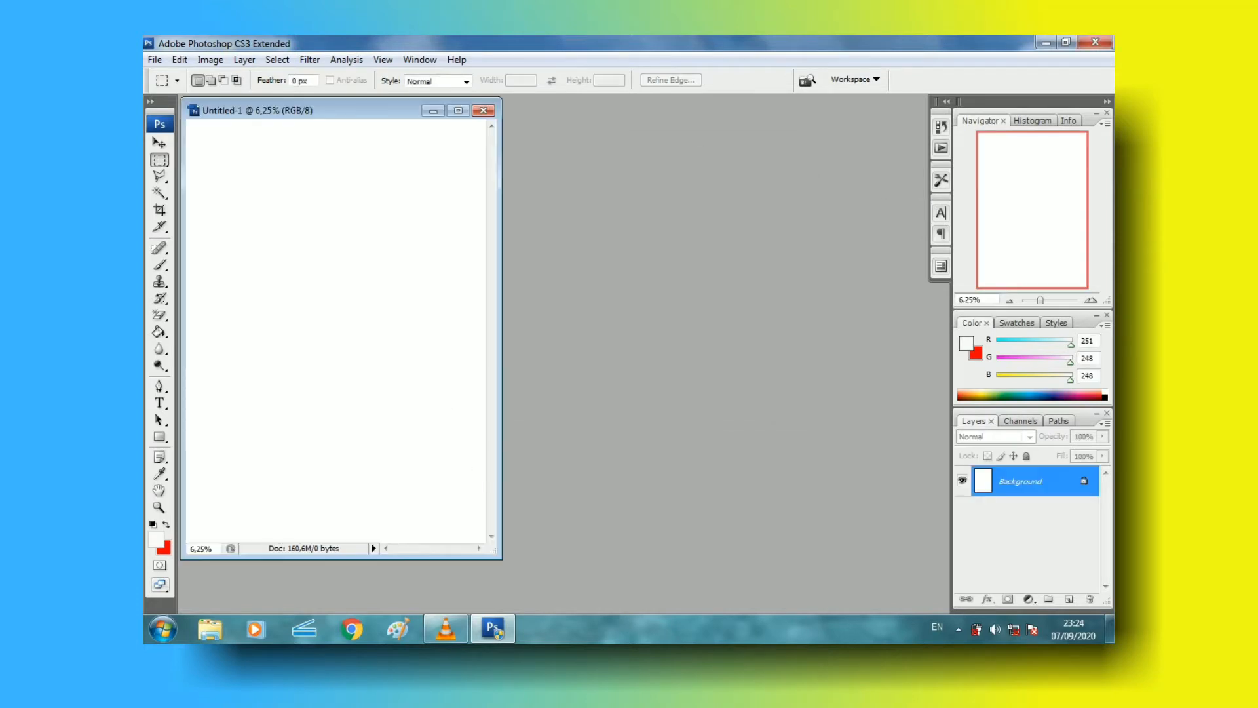
Move the blank page's window aside and open servan.JPG and IMG-20200908-WA0004.jpg together from the Documents folder
drag(502, 559, 510, 566)
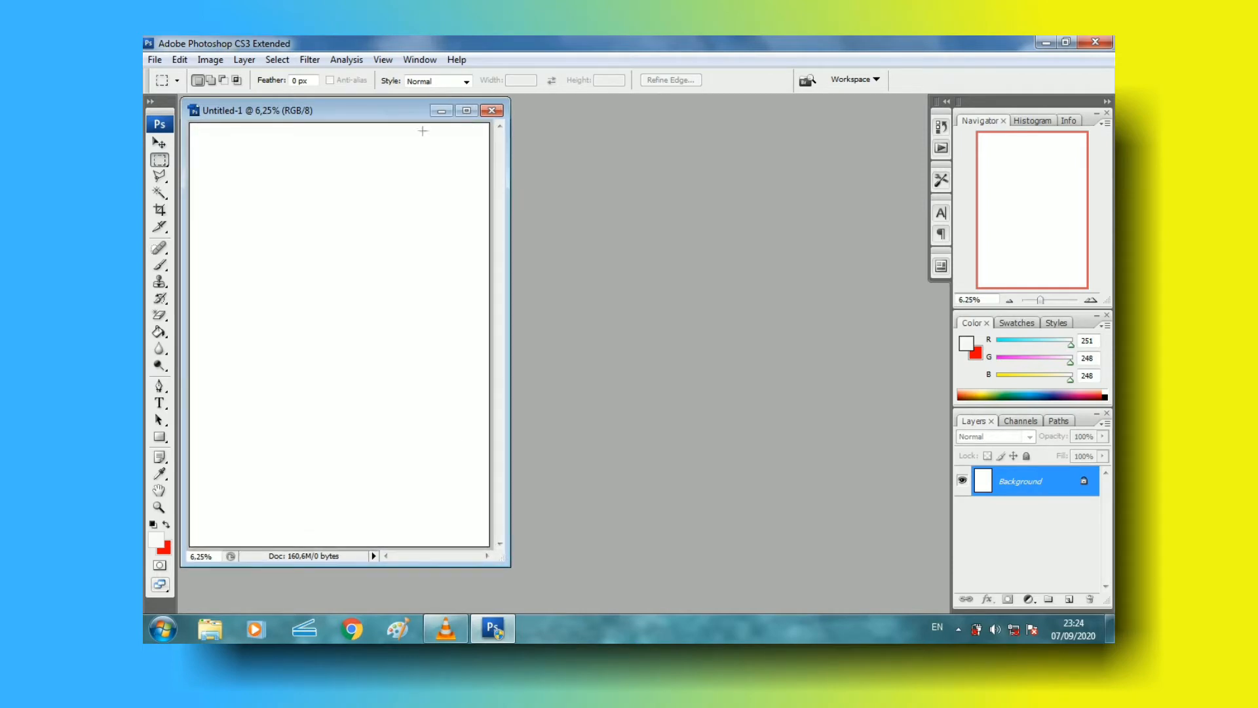
drag(409, 111, 819, 116)
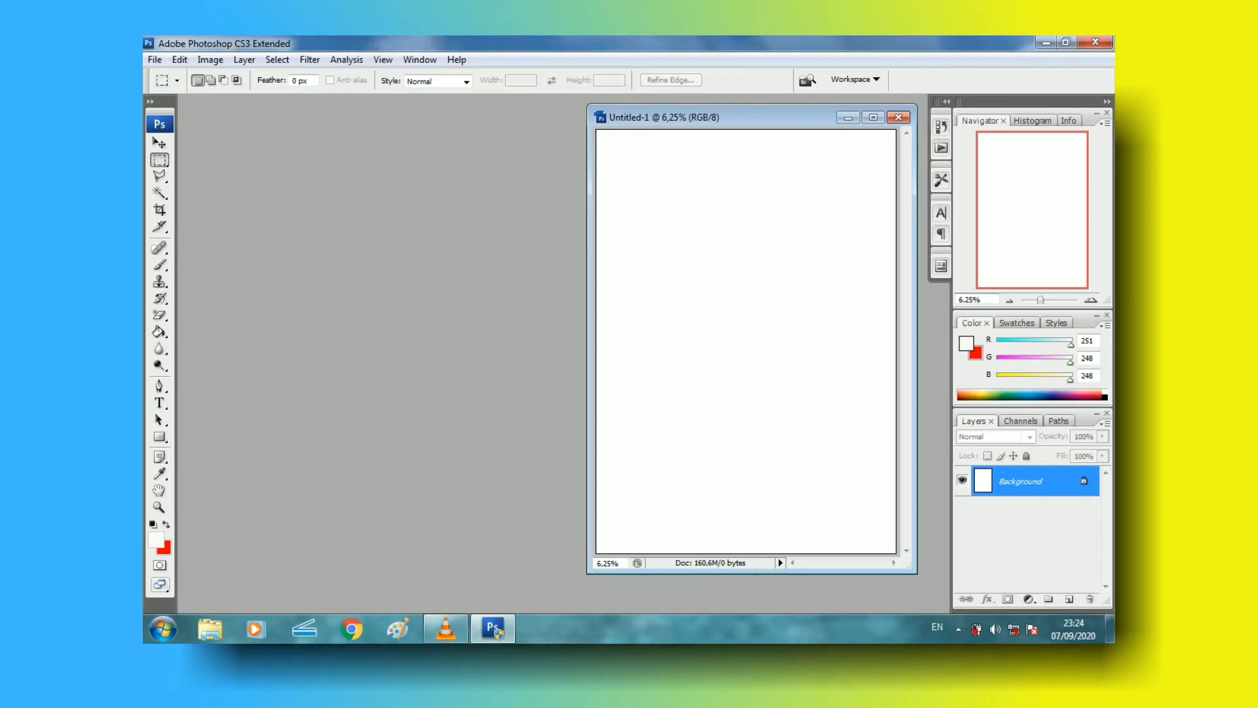
click(155, 60)
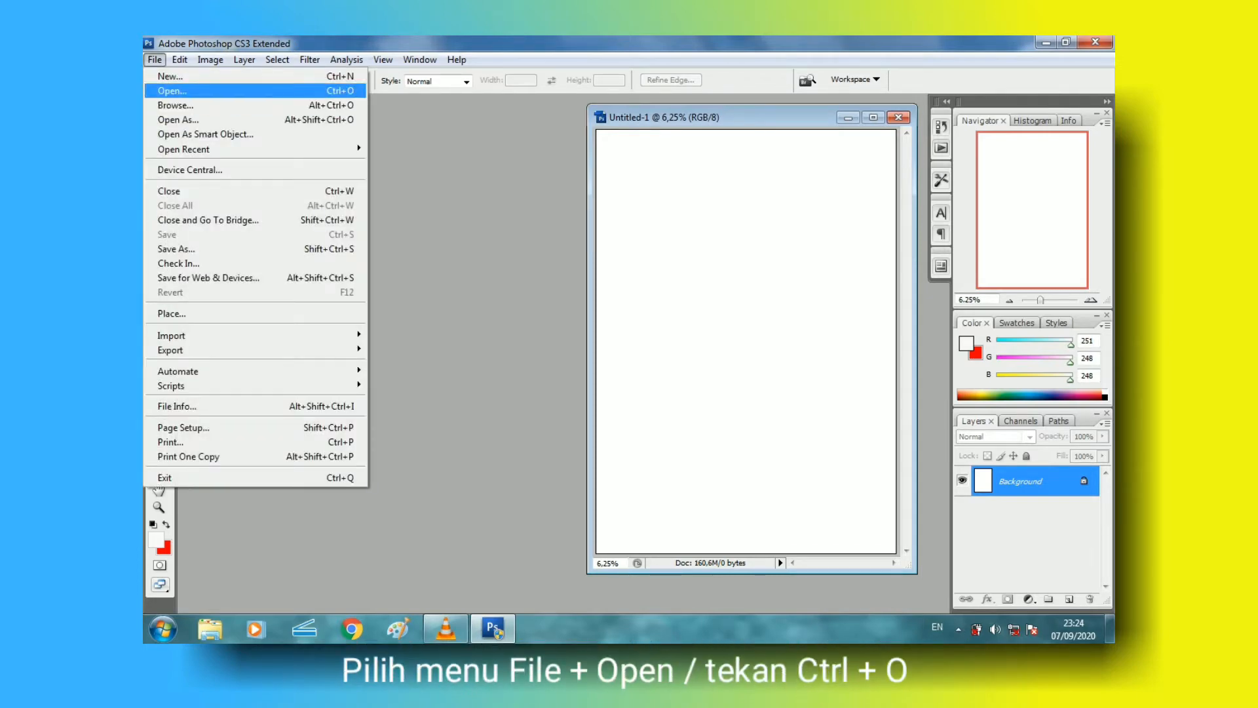
key(Return)
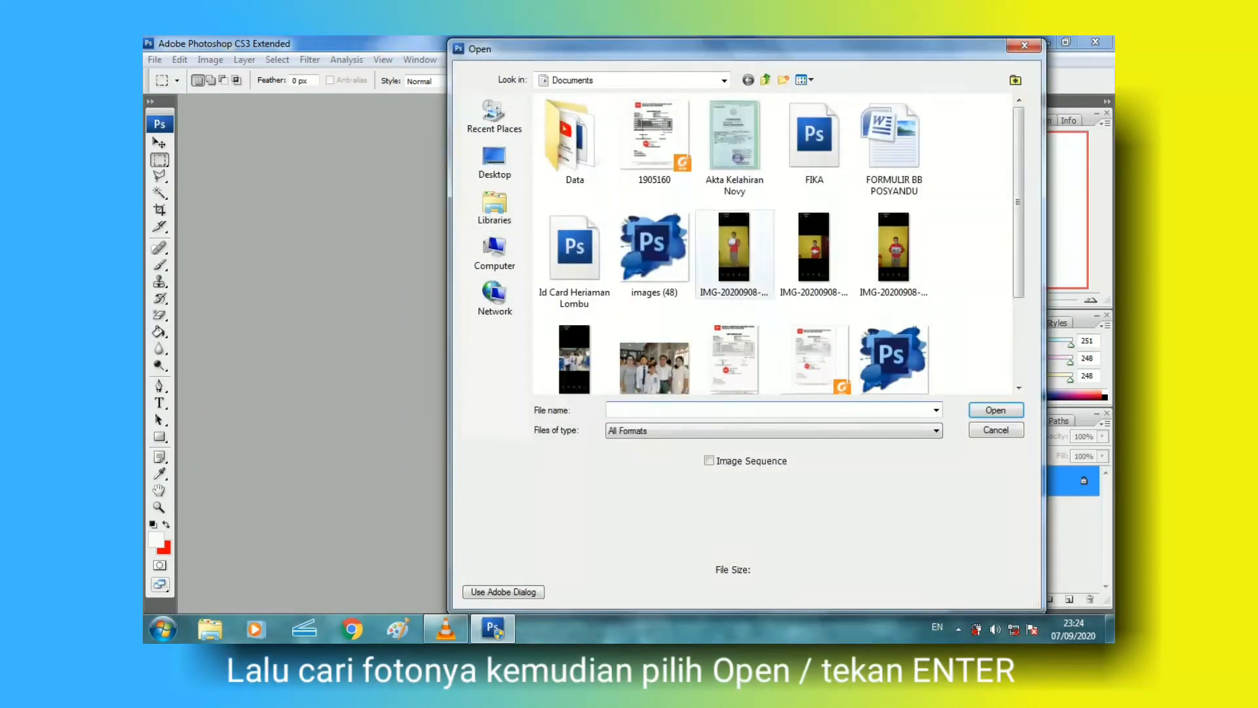
click(654, 253)
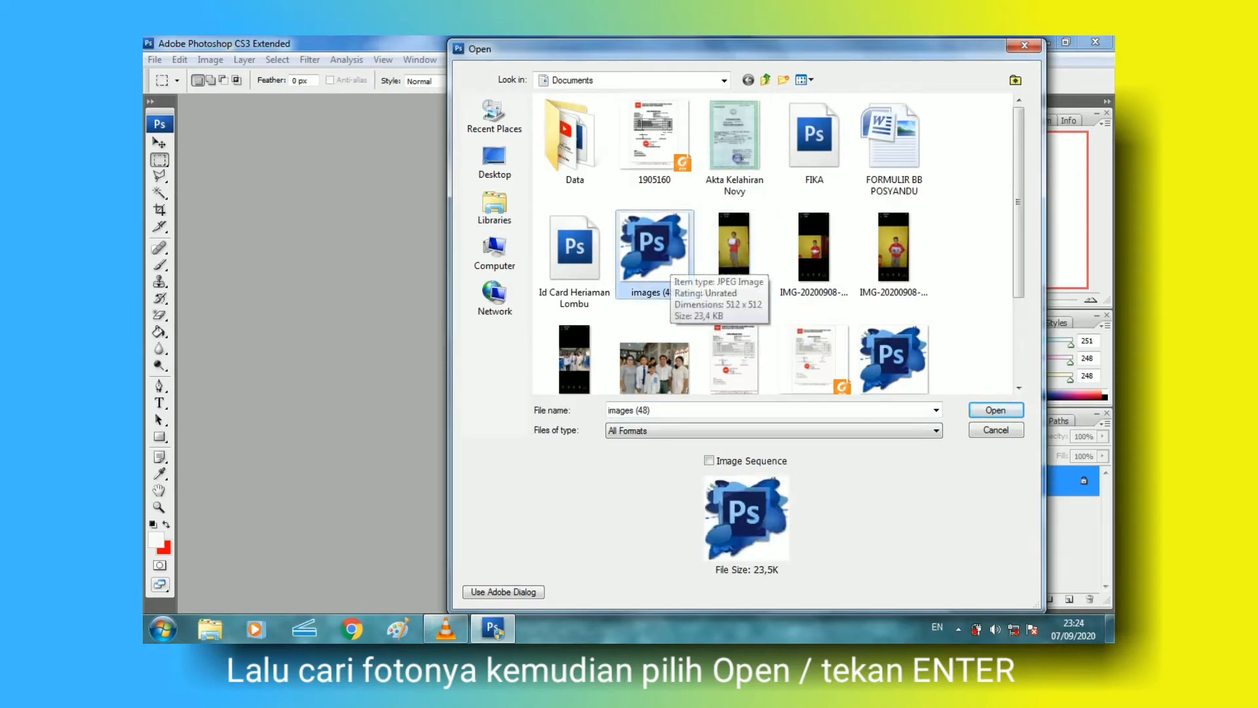
key(Down)
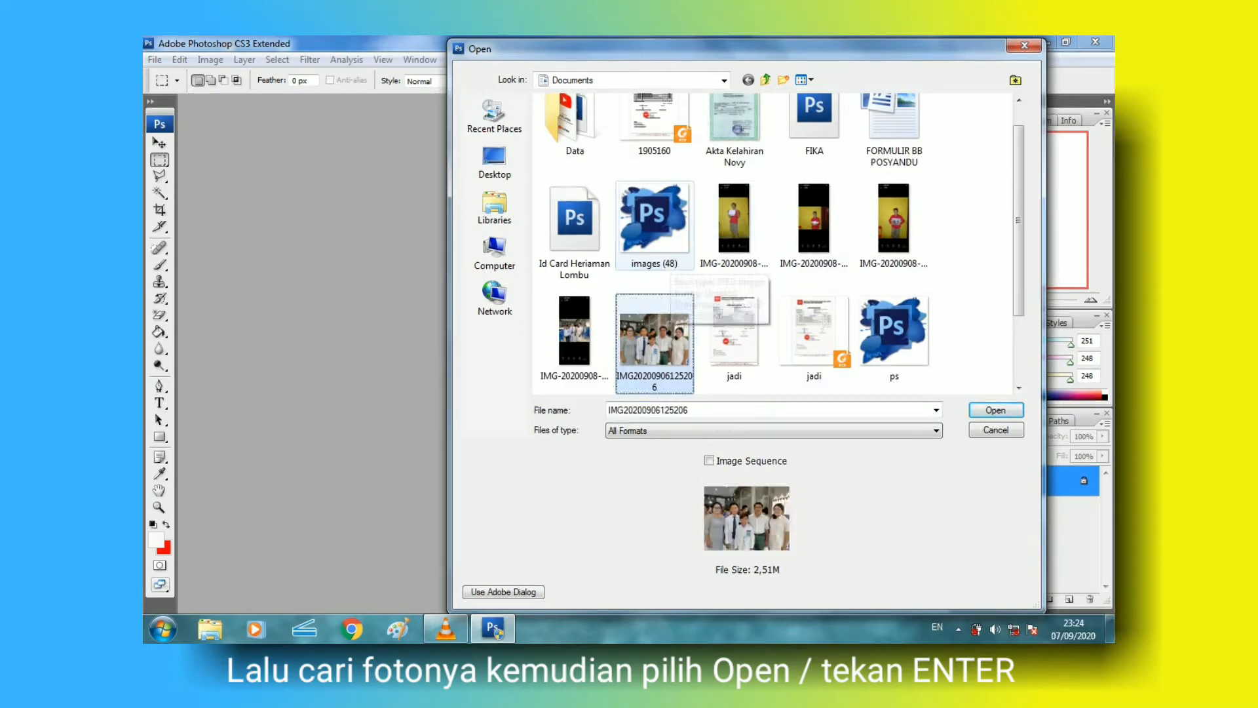
click(729, 379)
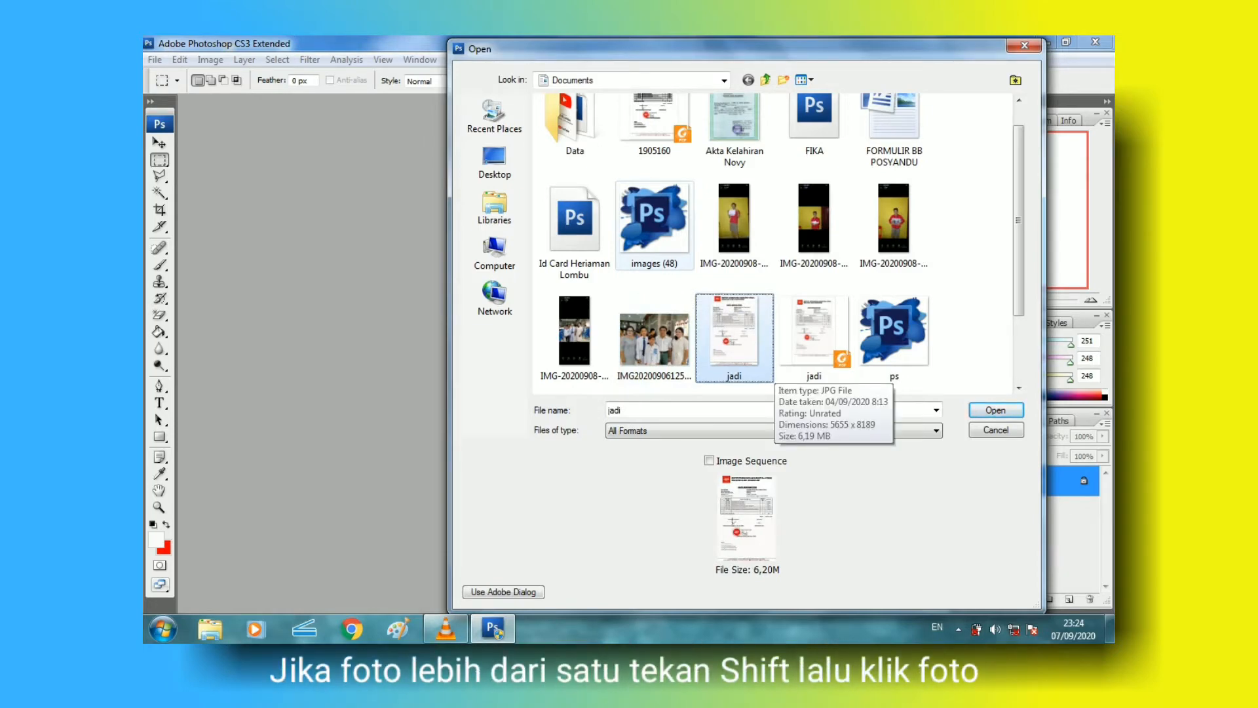
key(Left)
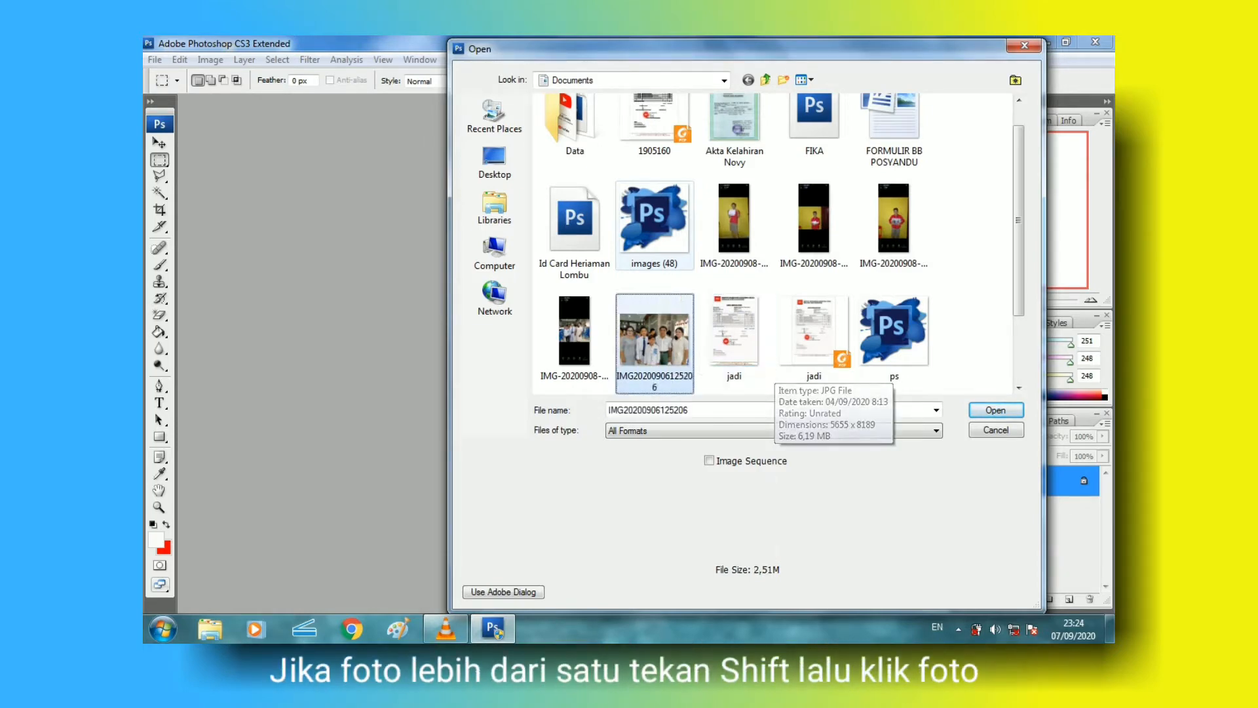
click(807, 378)
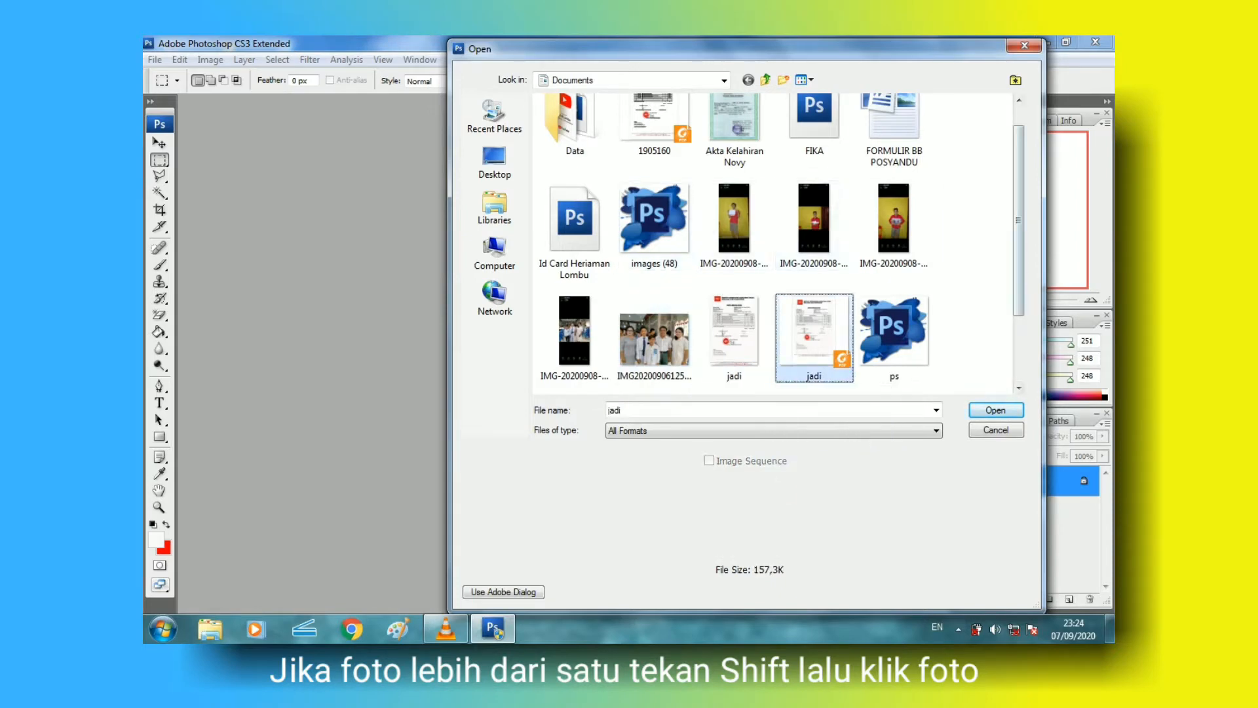
scroll(778, 244, down, 2)
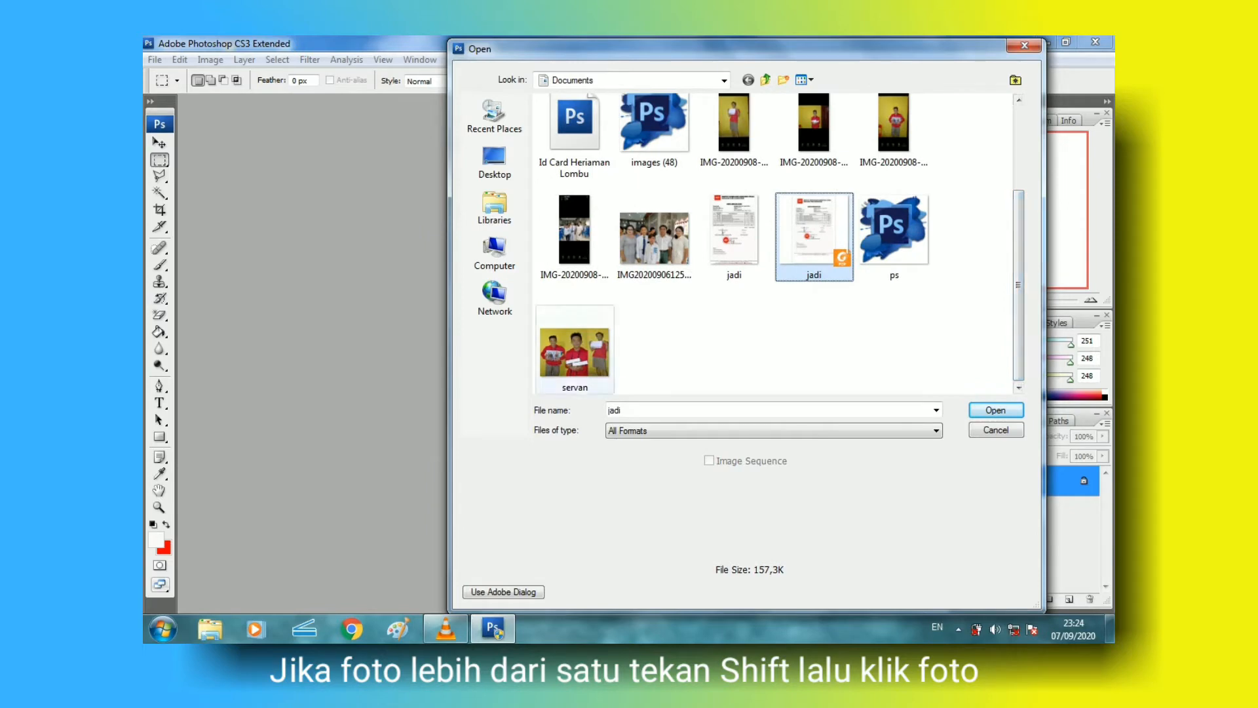
click(575, 352)
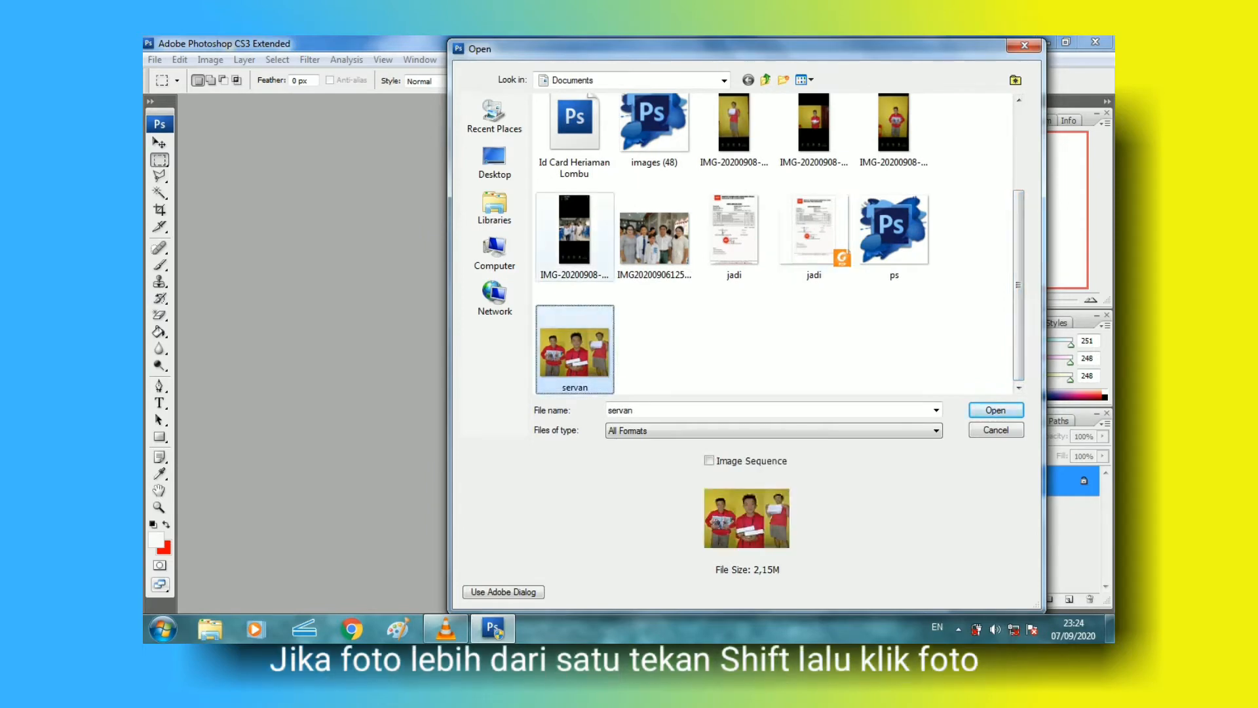
ctrl+click(575, 236)
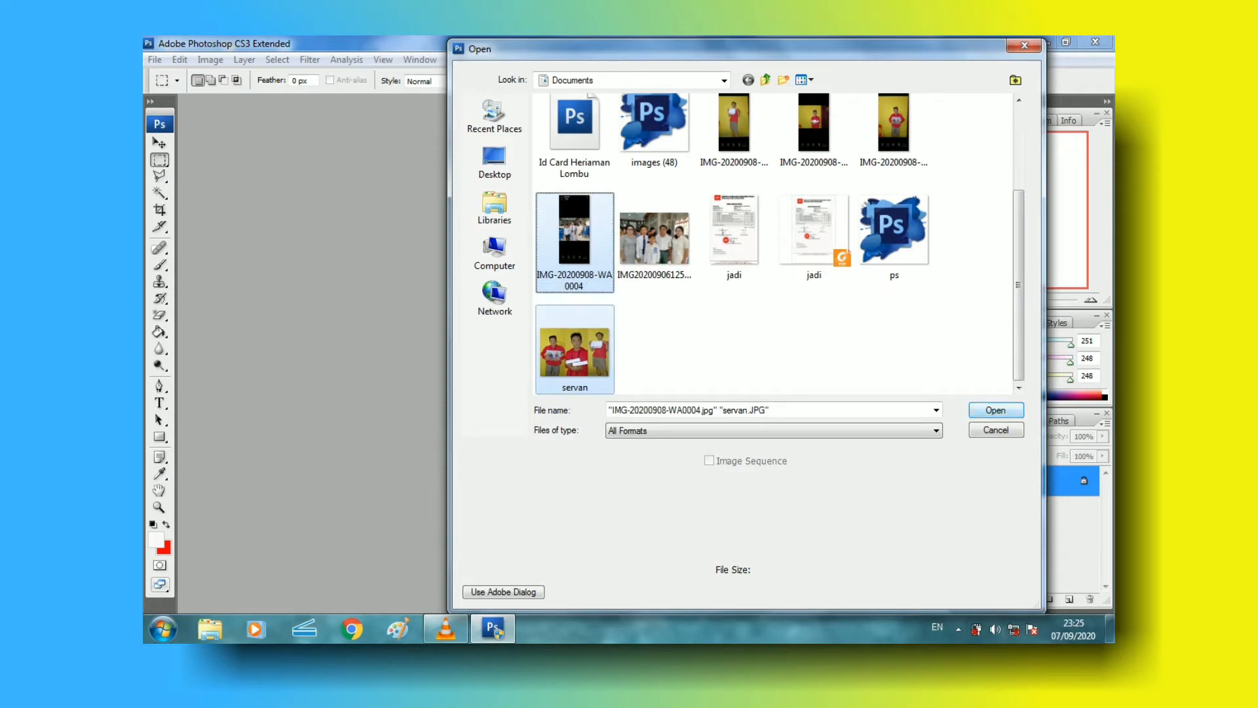
click(995, 411)
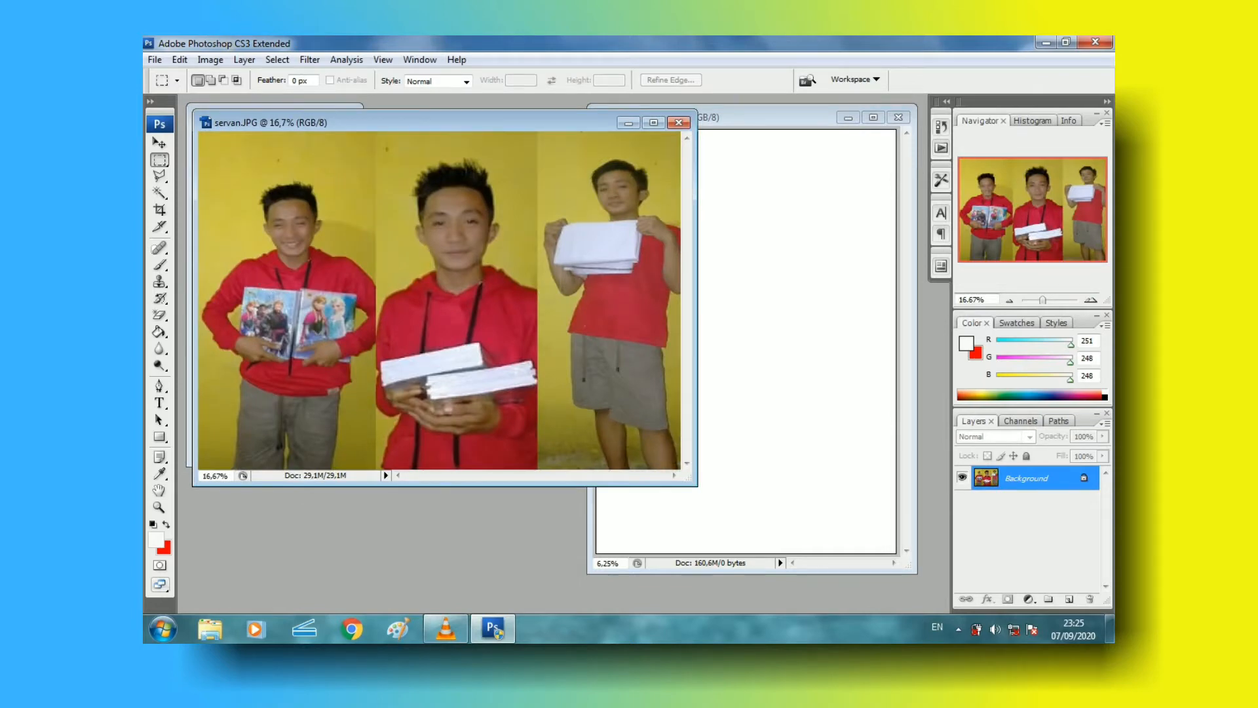
Crop servan.JPG to 12,7 cm wide by 8,9 cm high at 300 pixels/cm, with the crop frame covering the whole photo
drag(696, 485, 761, 553)
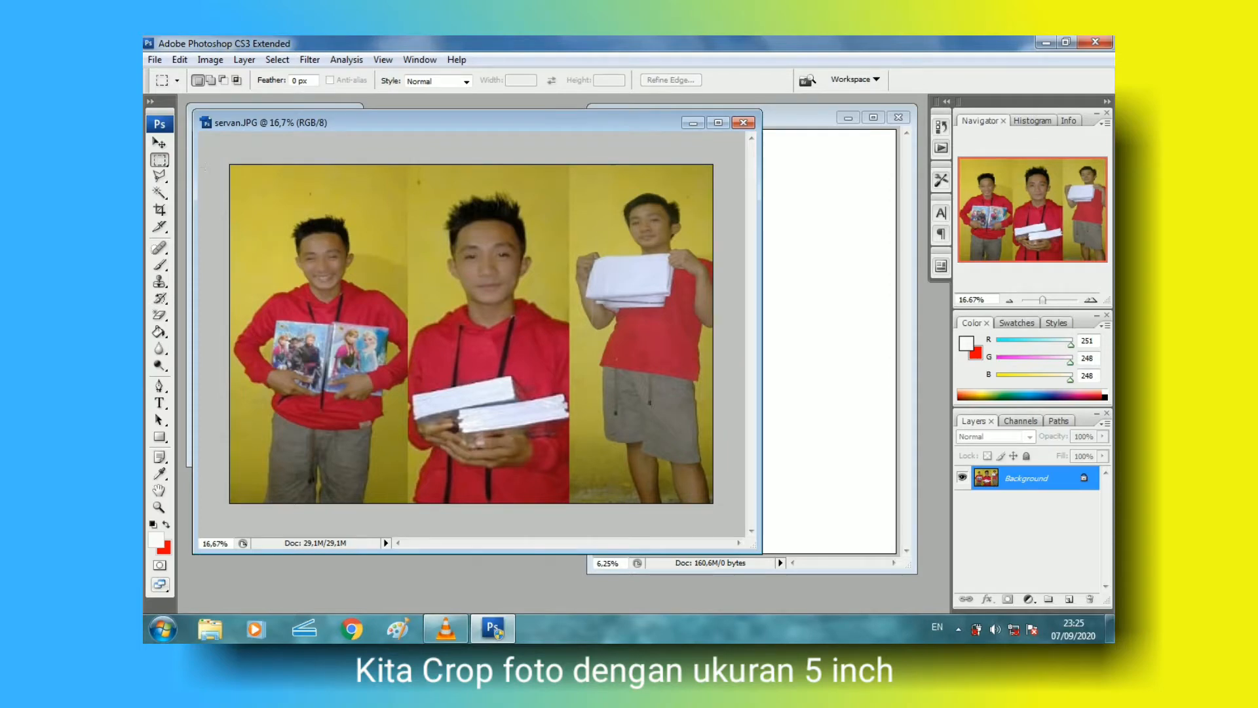
key(c)
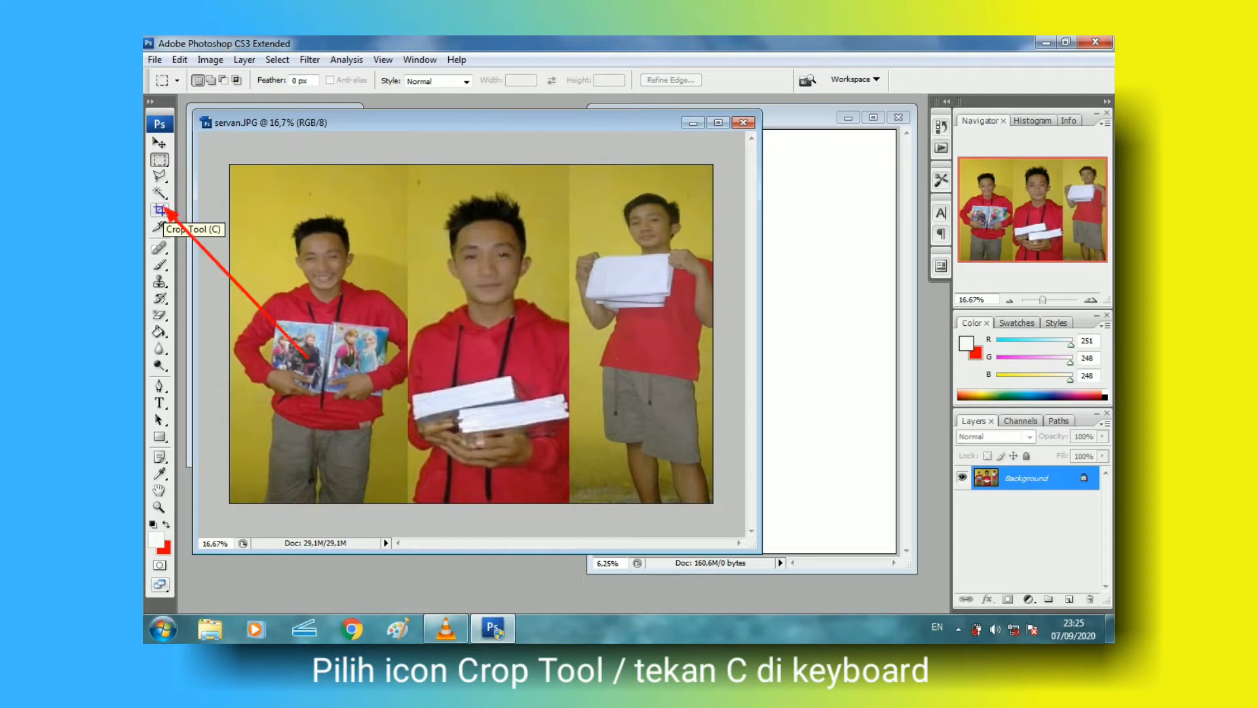
click(160, 210)
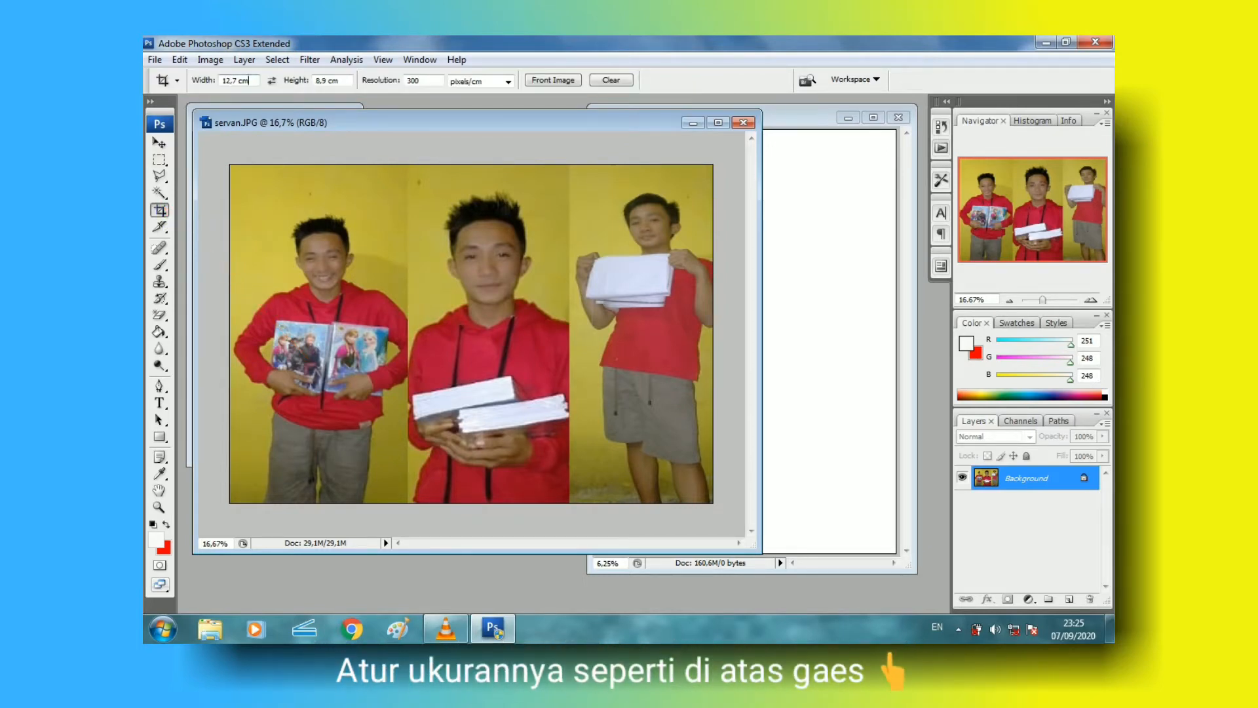
drag(249, 80, 219, 80)
click(253, 81)
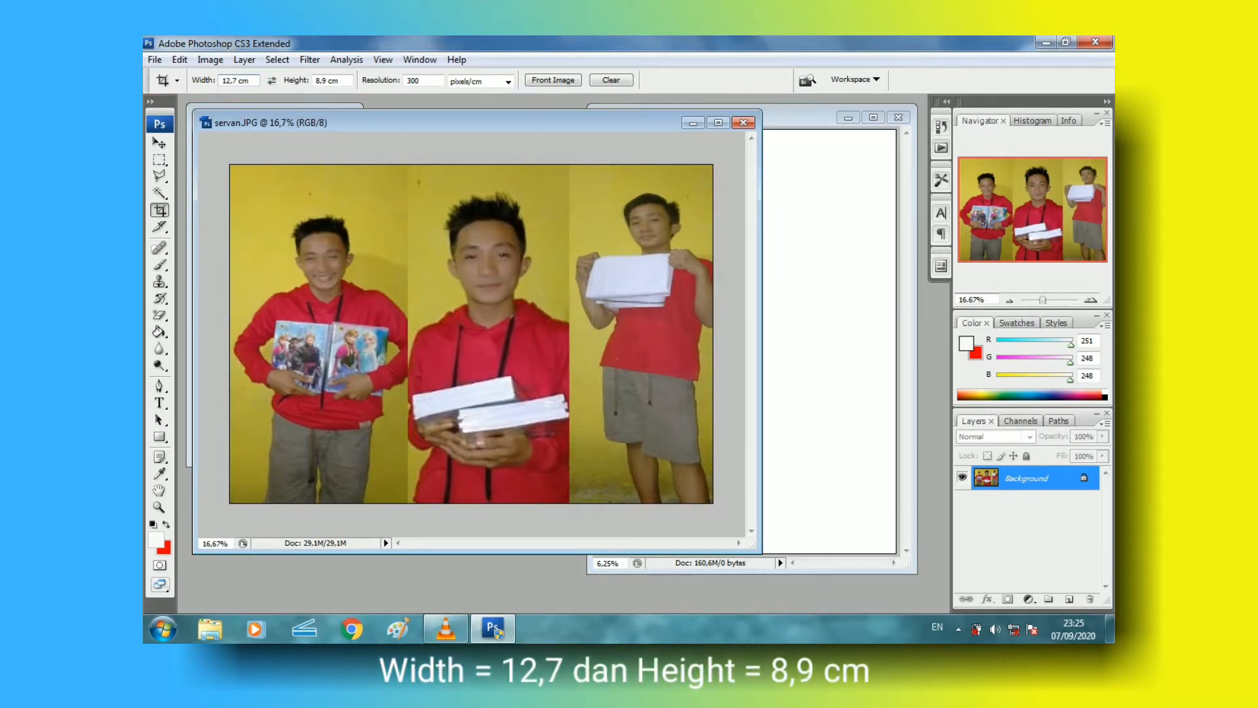
key(Tab)
click(340, 80)
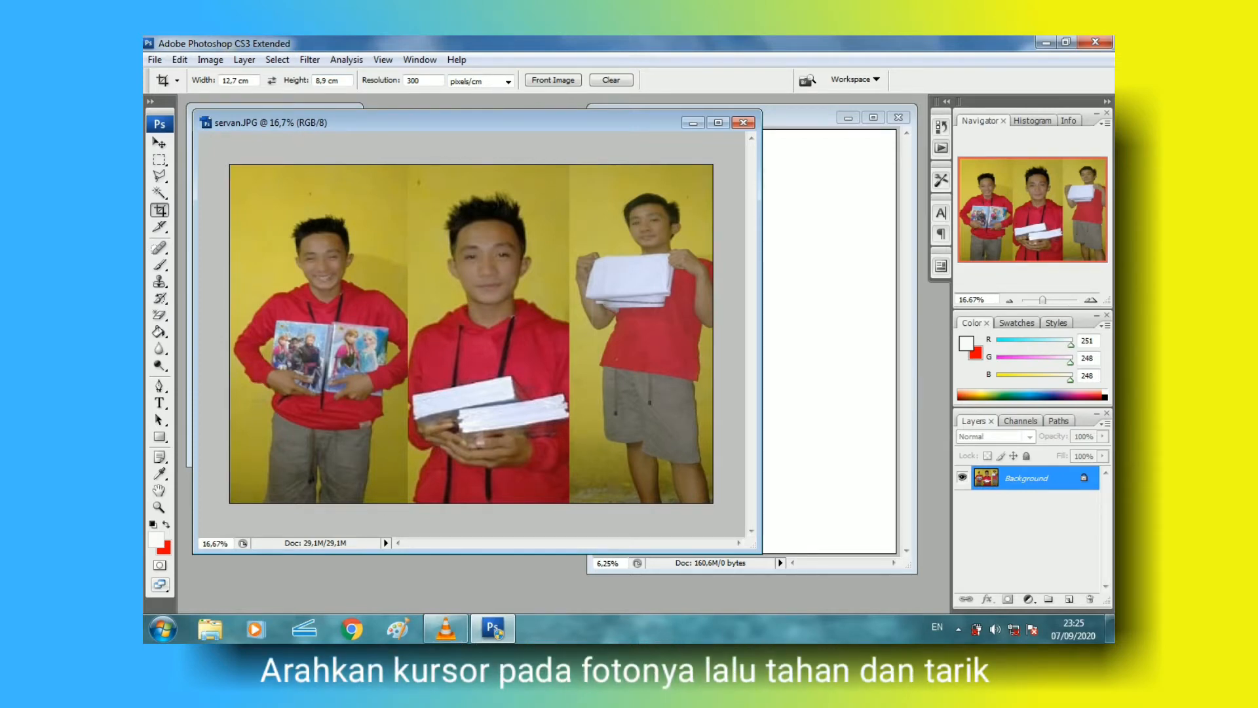
drag(417, 295, 421, 298)
drag(636, 449, 713, 503)
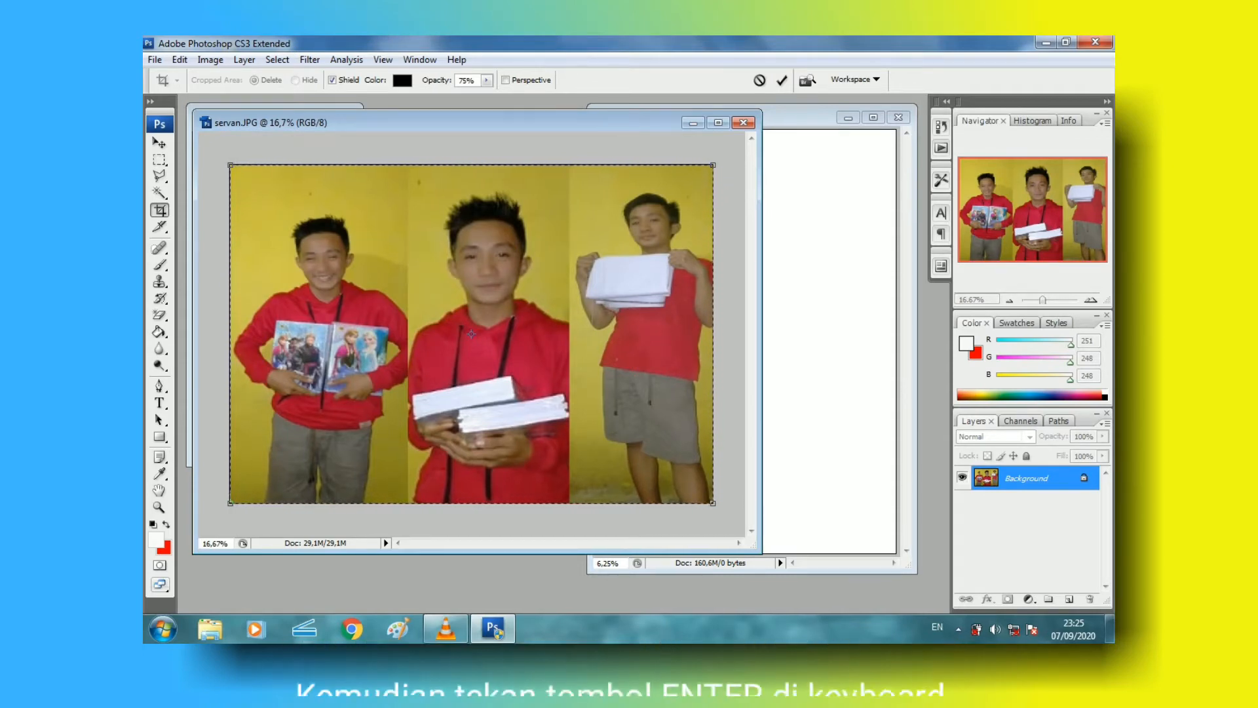
key(Return)
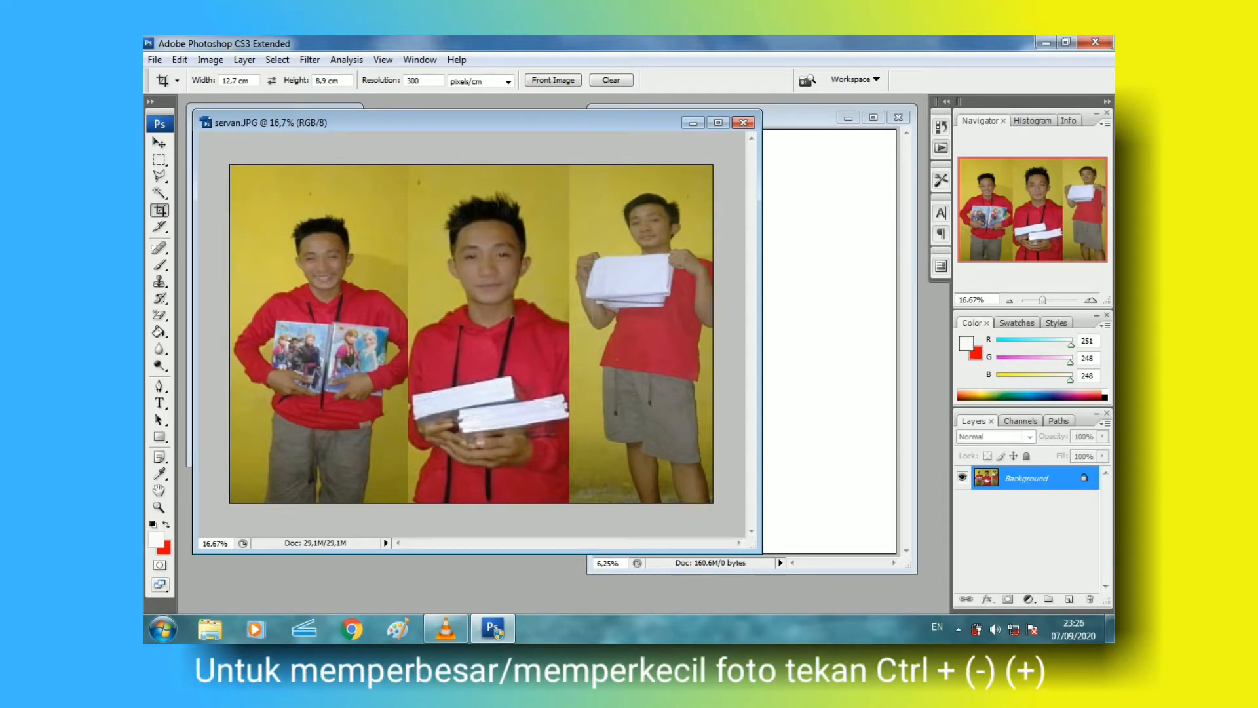
Shrink the cropped photo's window and copy the photo with the Move tool into the blank A4 page's upper-left corner
key(ctrl+minus)
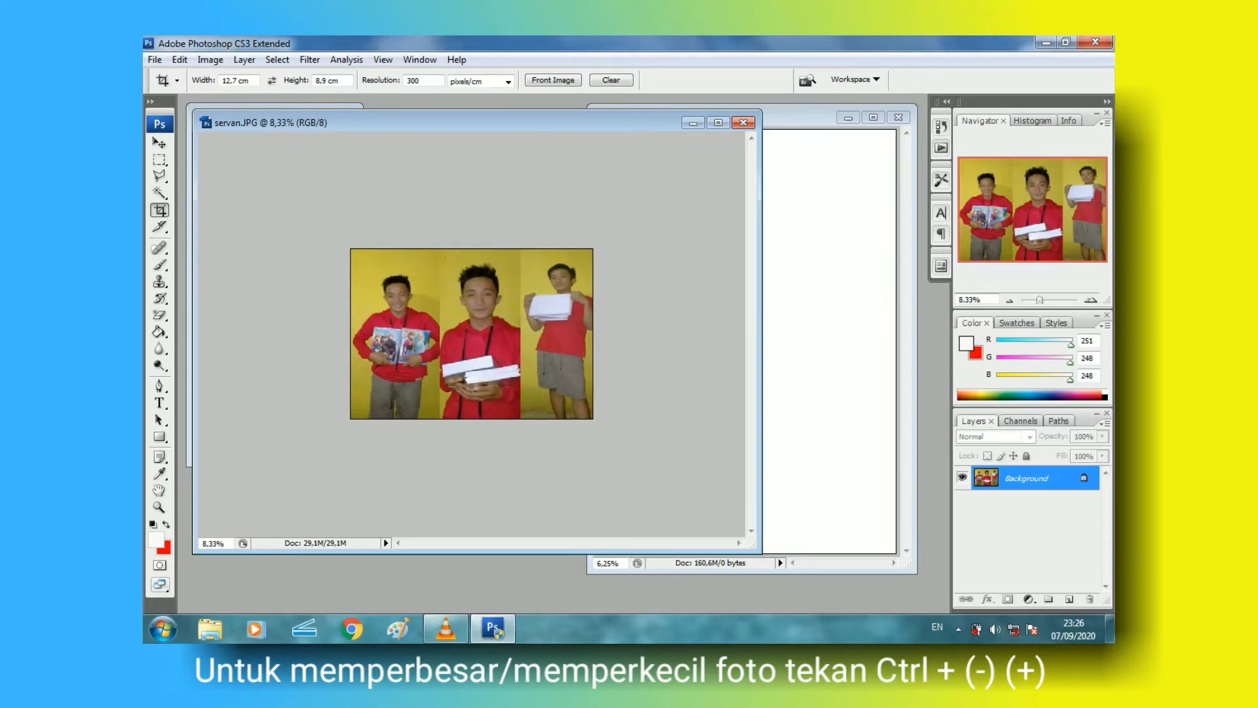
drag(761, 554, 505, 360)
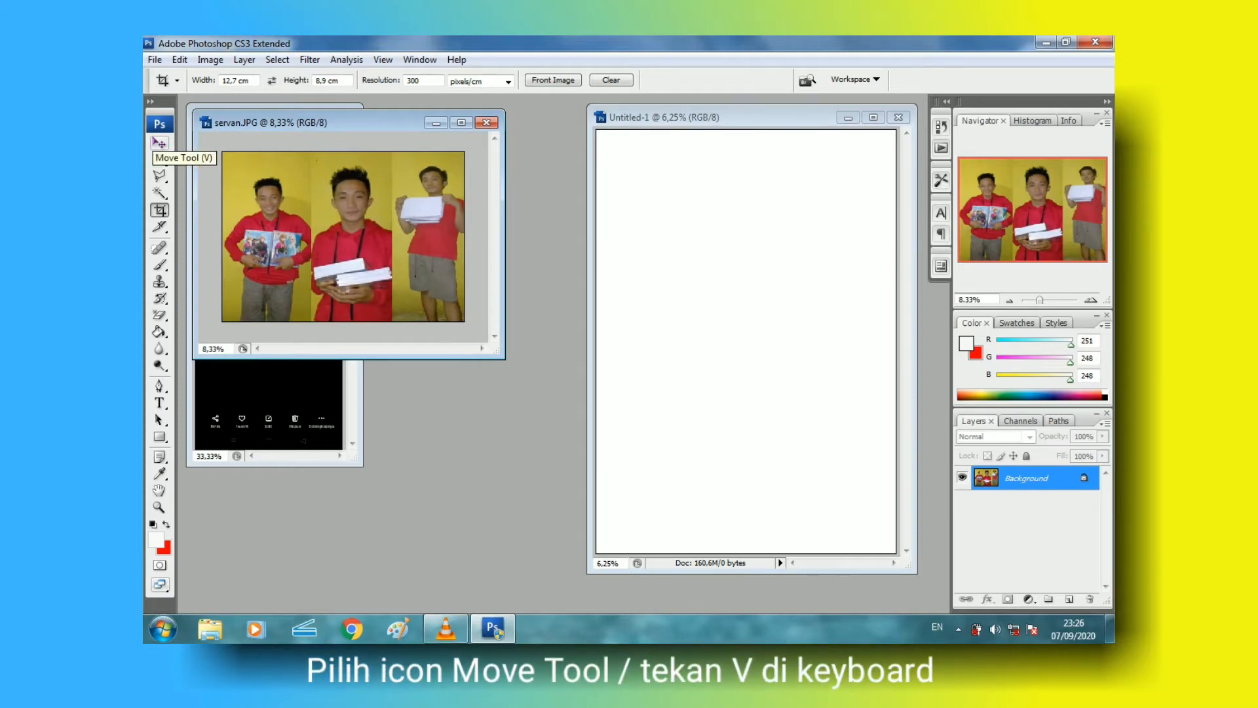
click(160, 143)
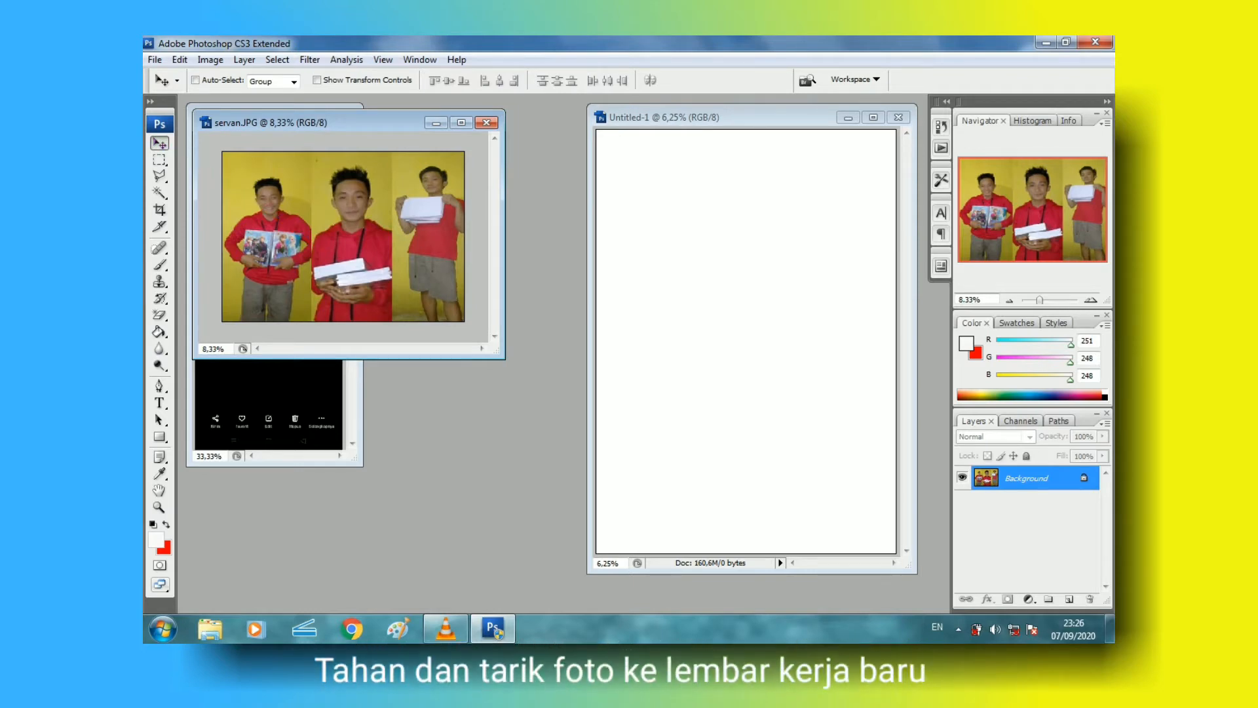
drag(330, 255, 716, 218)
right_click(676, 254)
click(715, 263)
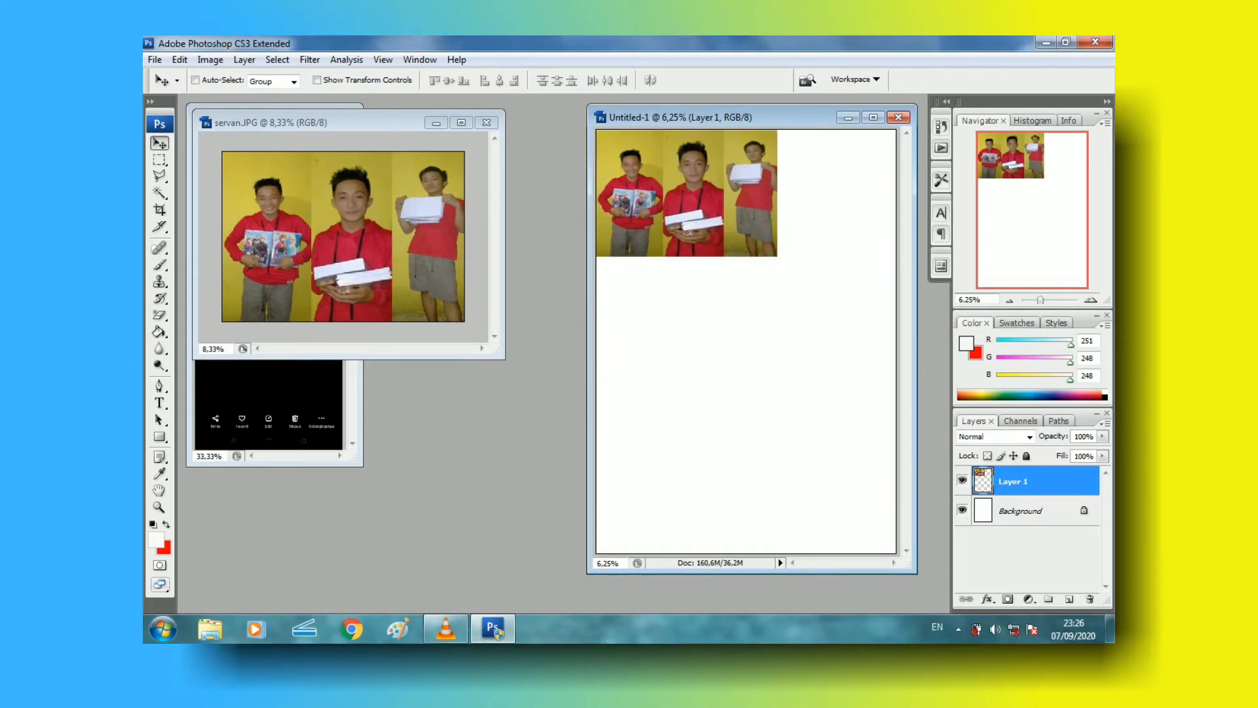
Nudge the placed photo slightly down and to the right, away from the page's edges
key(Down)
key(shift+Right)
key(shift+Right)
key(shift+Right)
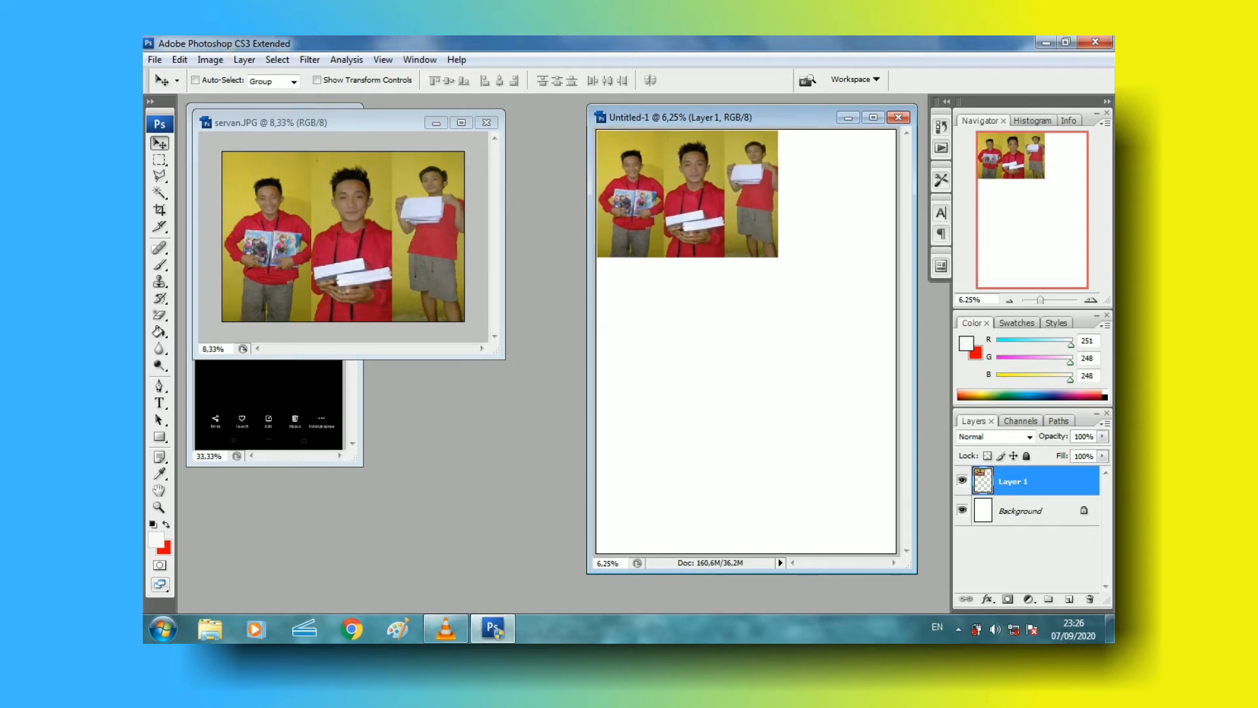
Move the servan.JPG window off the second photo and minimize it
drag(367, 123, 382, 290)
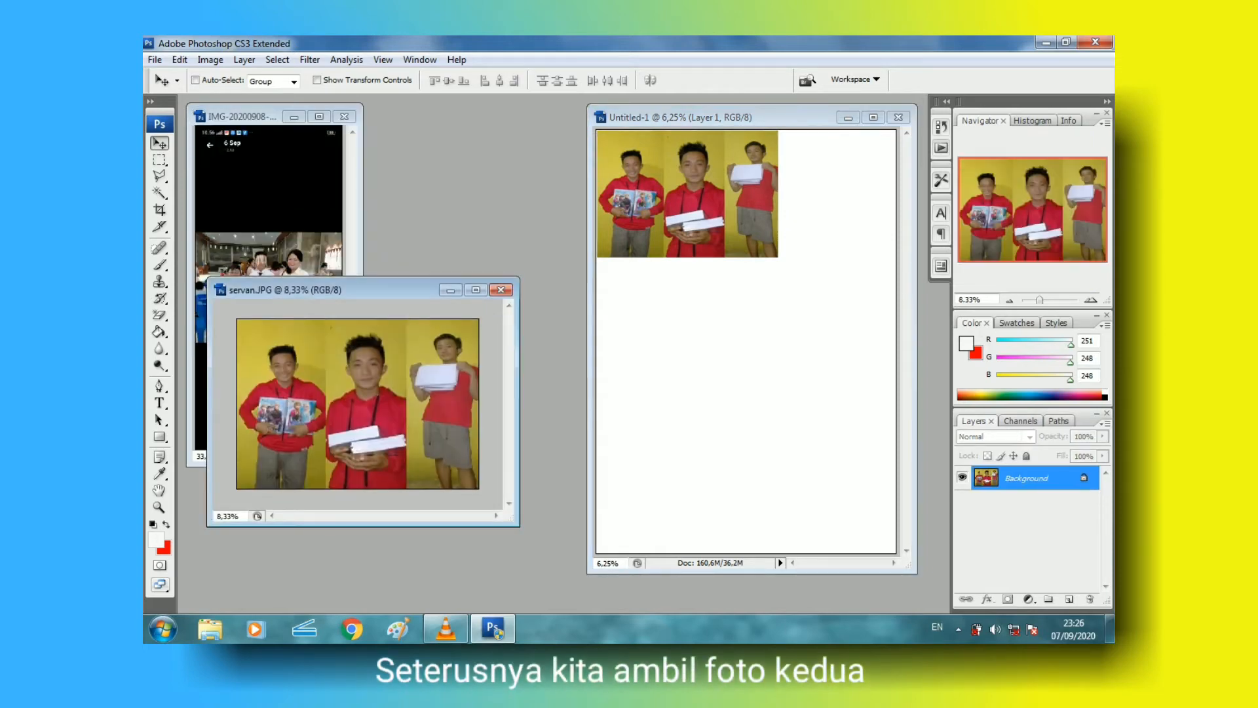
click(451, 290)
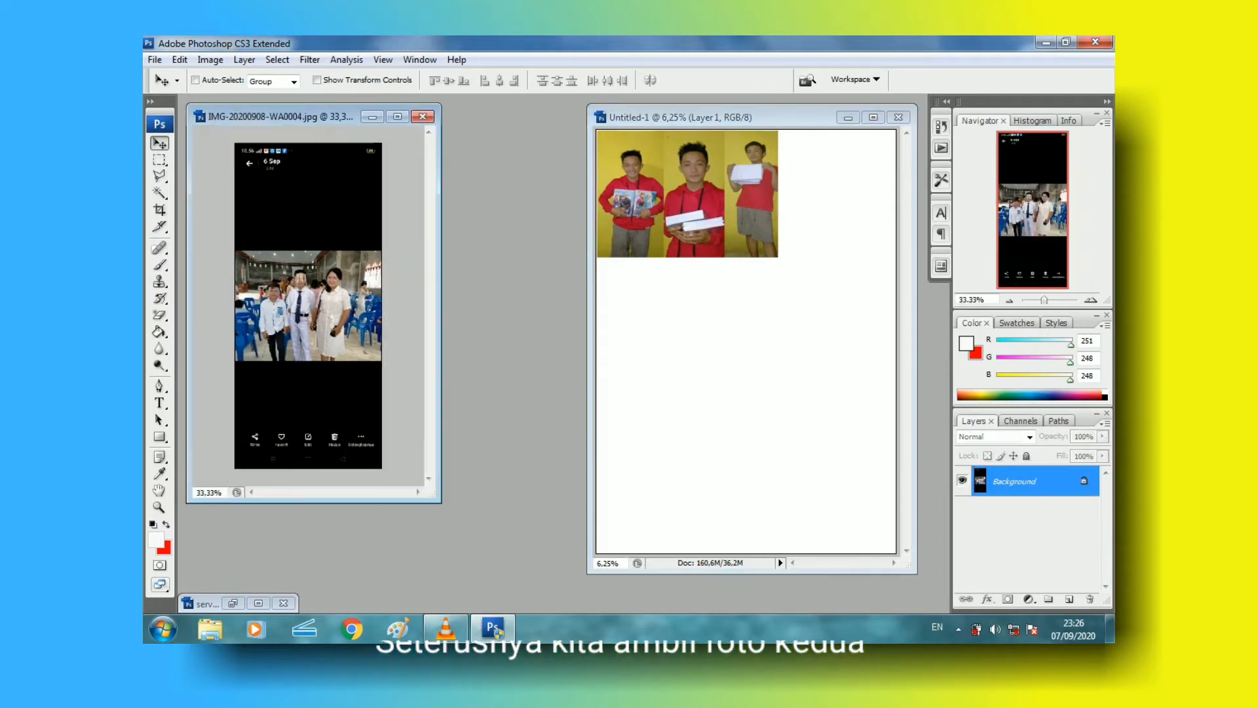
Crop IMG-20200908-WA0004.jpg around the three people in front at 12,7 cm wide by 8,9 cm high, 300 pixels/cm
drag(440, 502, 539, 562)
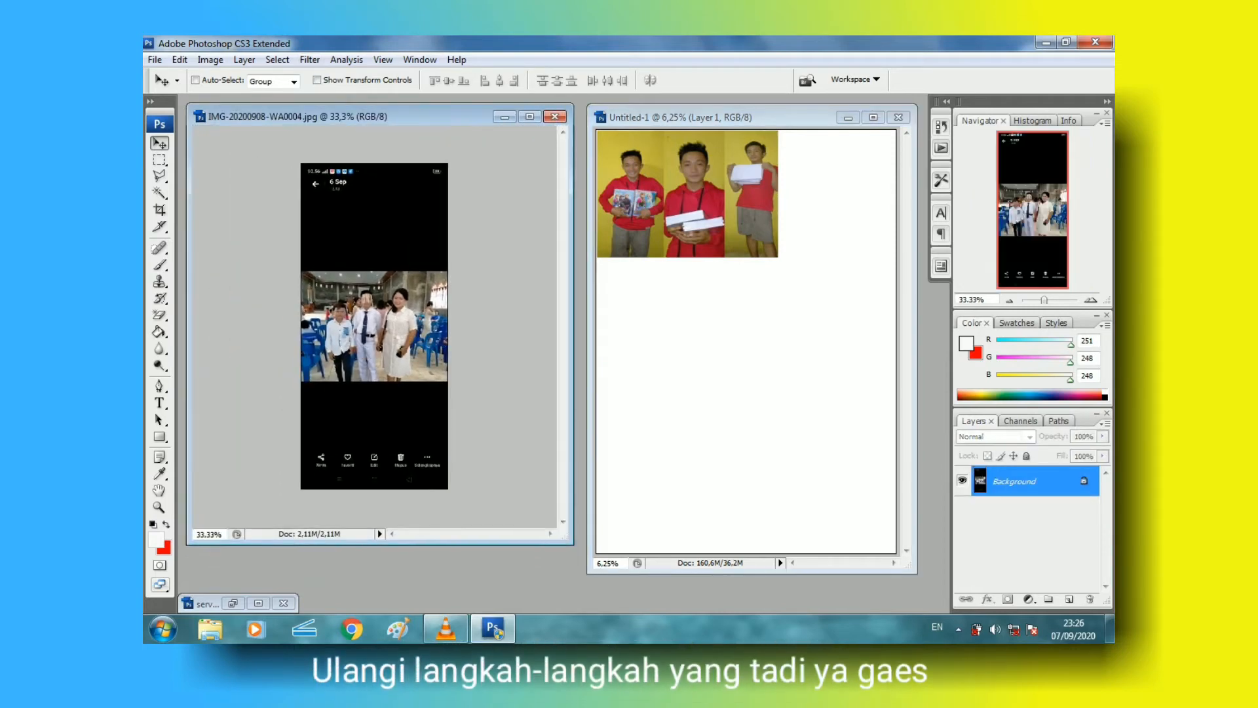
key(ctrl+plus)
key(ctrl+plus)
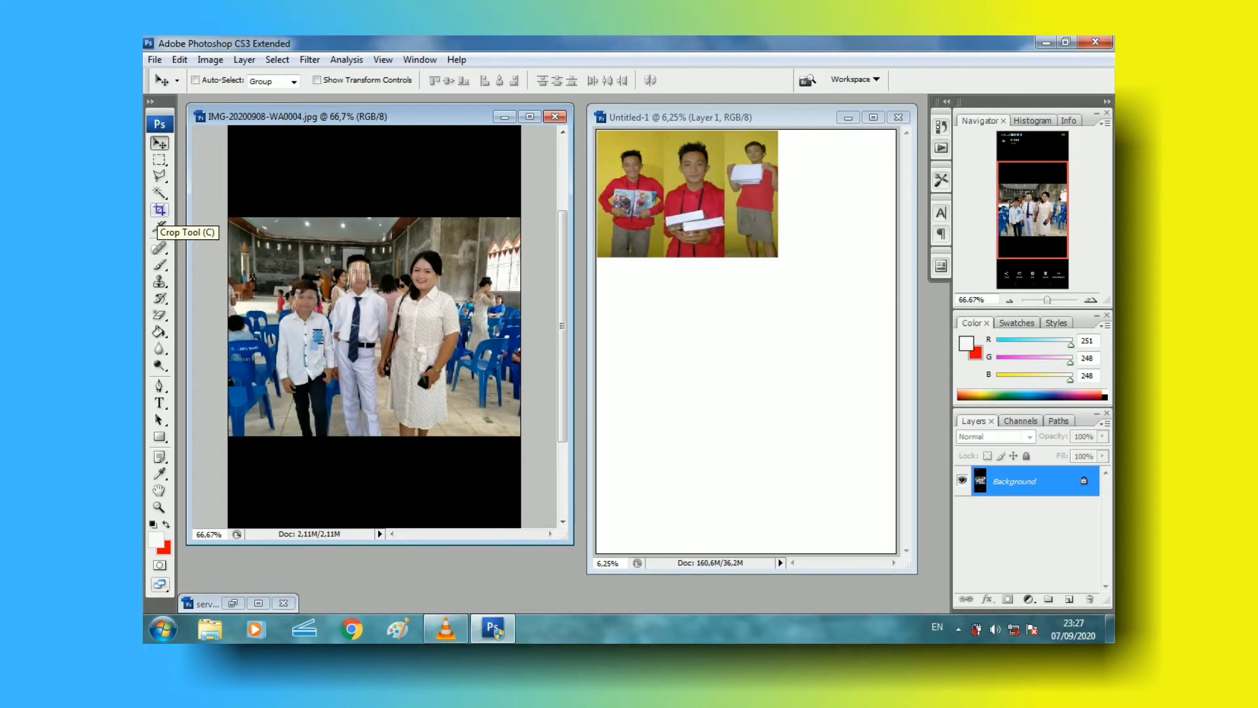
click(160, 211)
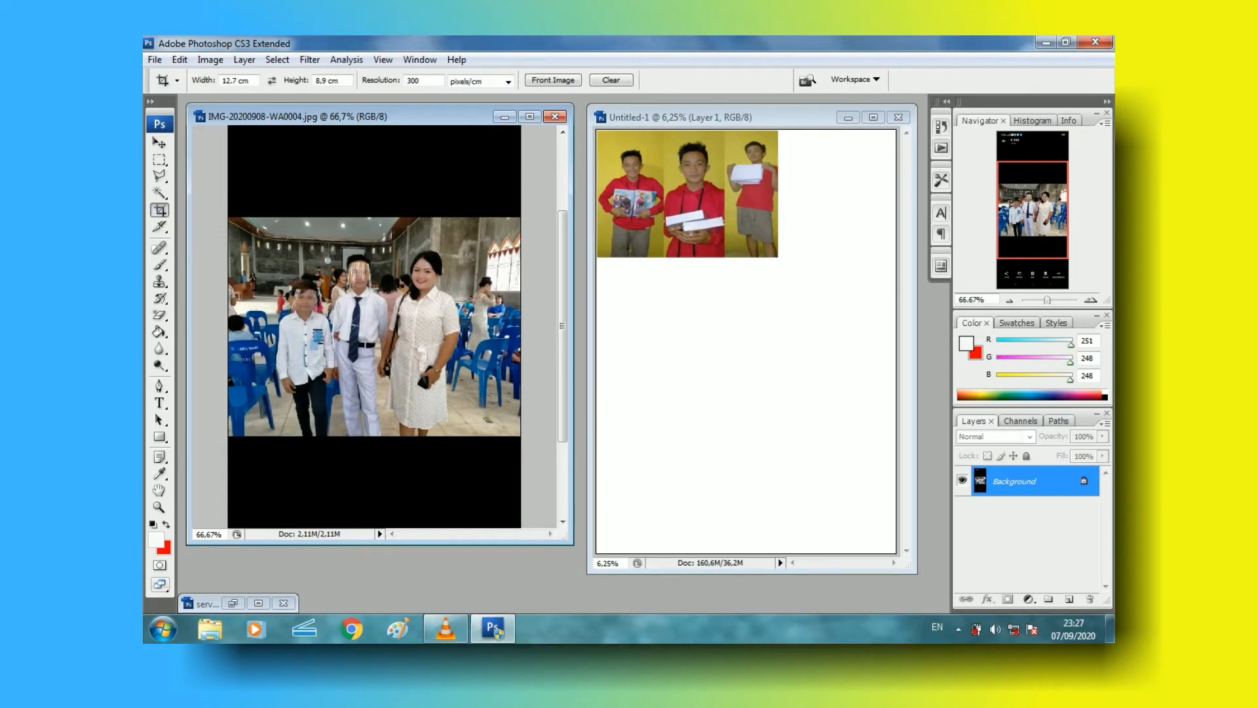
drag(269, 239, 463, 376)
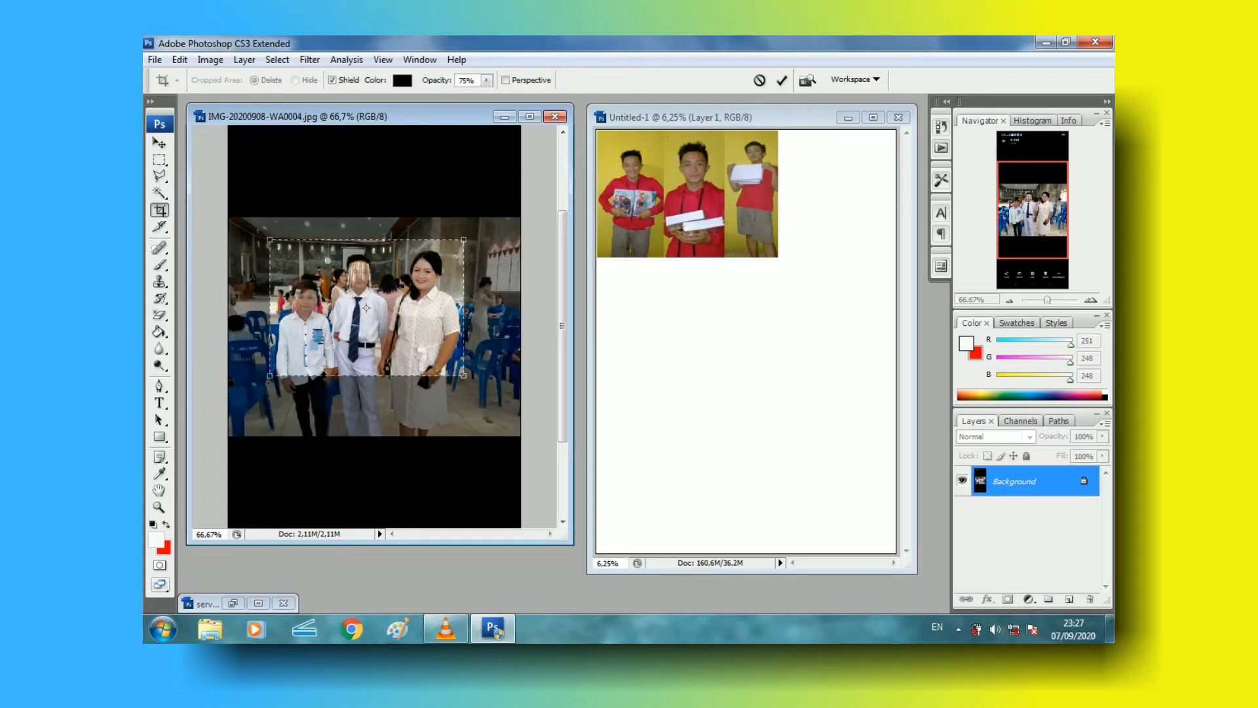
drag(394, 328, 395, 335)
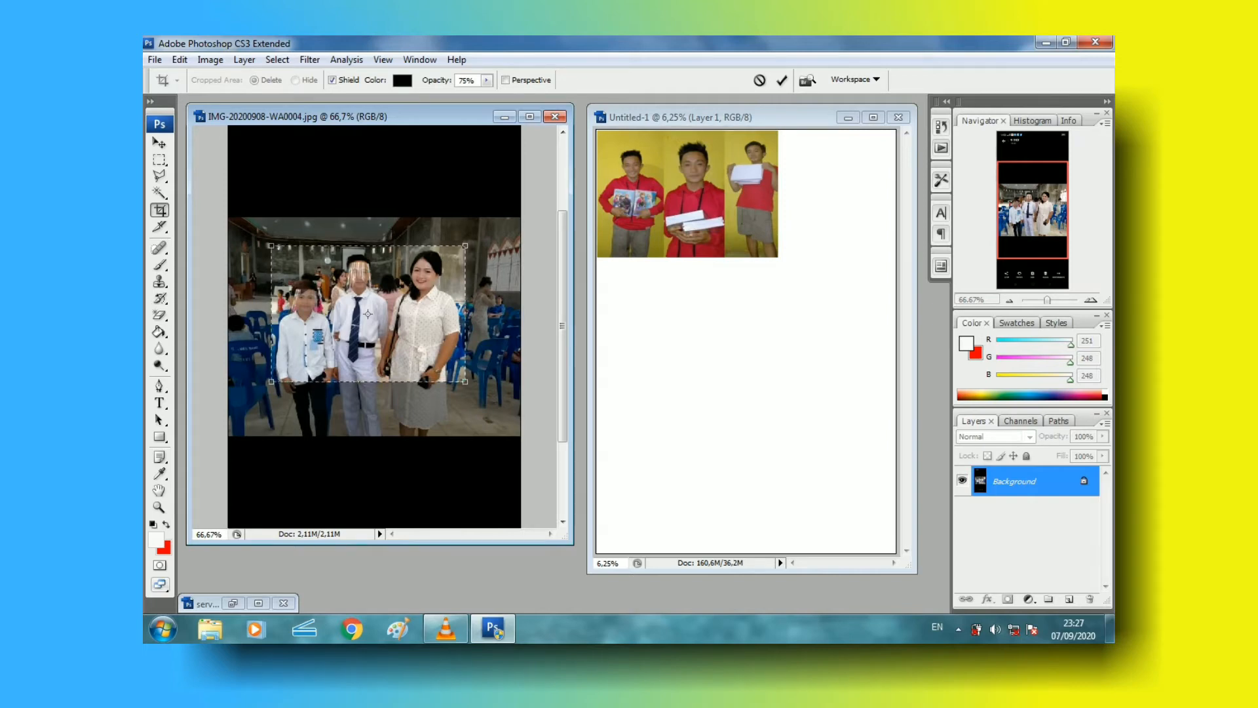
key(Return)
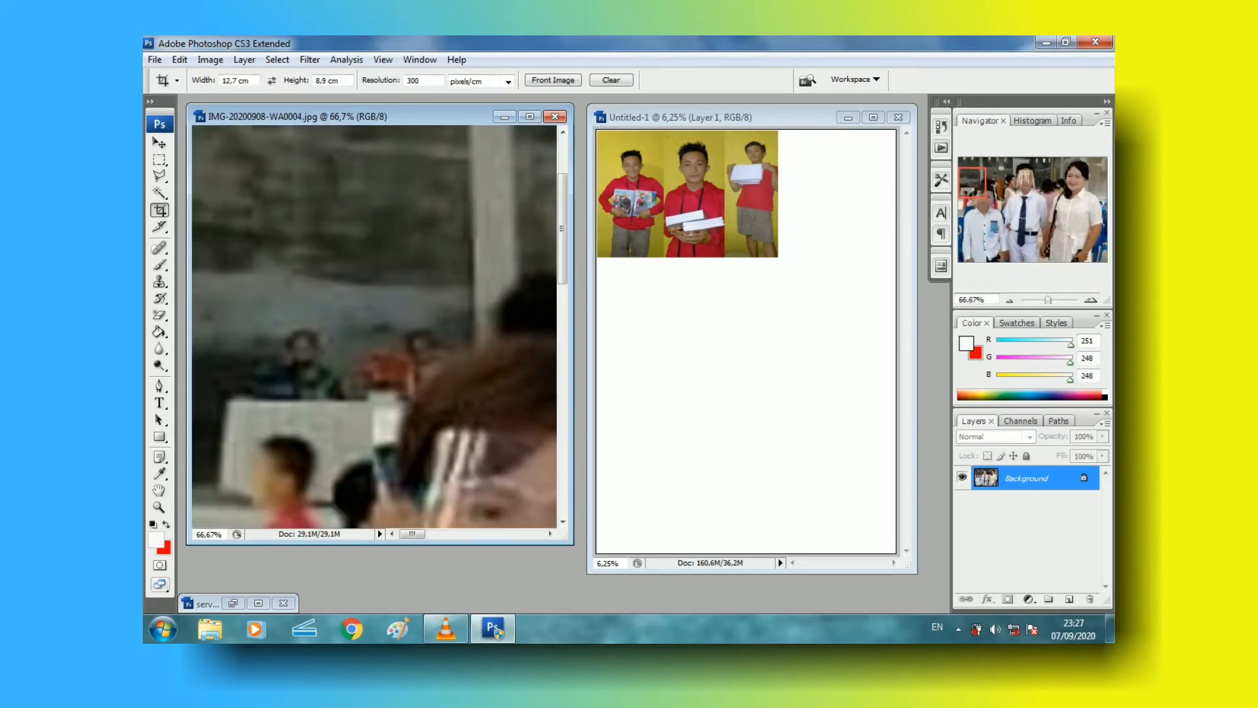
Copy the cropped group photo with the Move tool onto the A4 page, just below the first photo, and nudge it slightly upward
key(ctrl+minus)
key(ctrl+minus)
key(ctrl+minus)
key(ctrl+minus)
key(ctrl+minus)
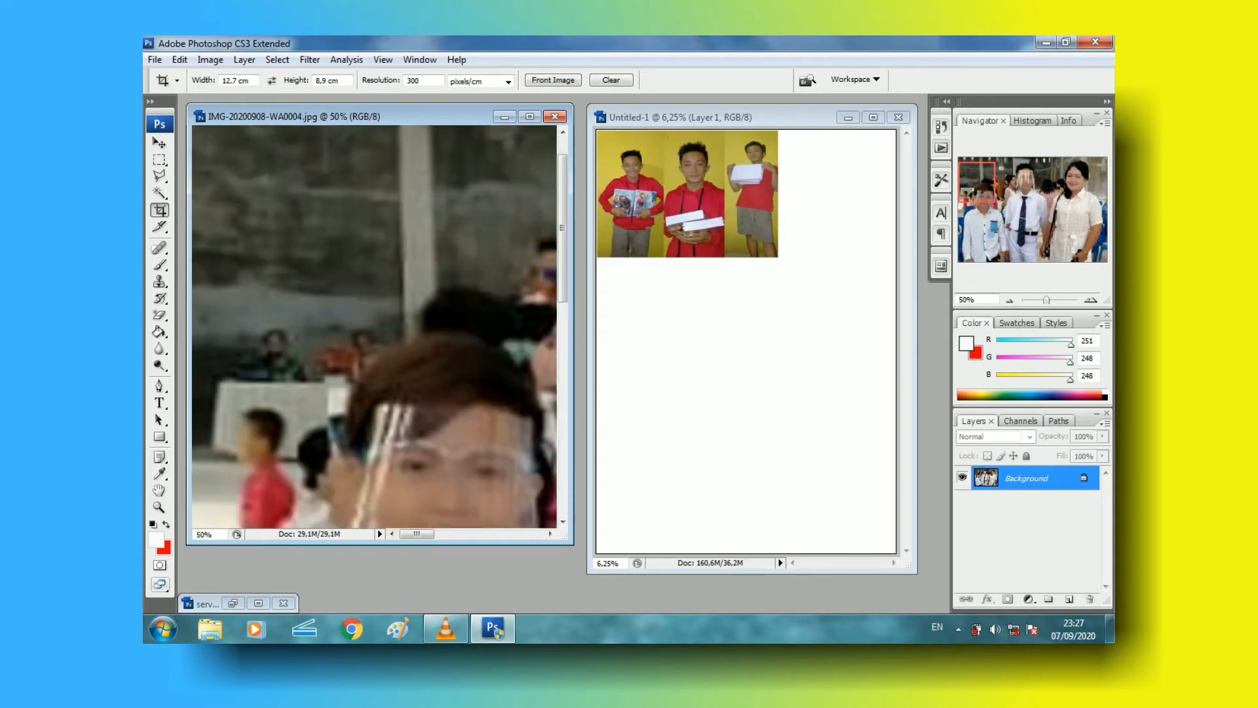
key(ctrl+minus)
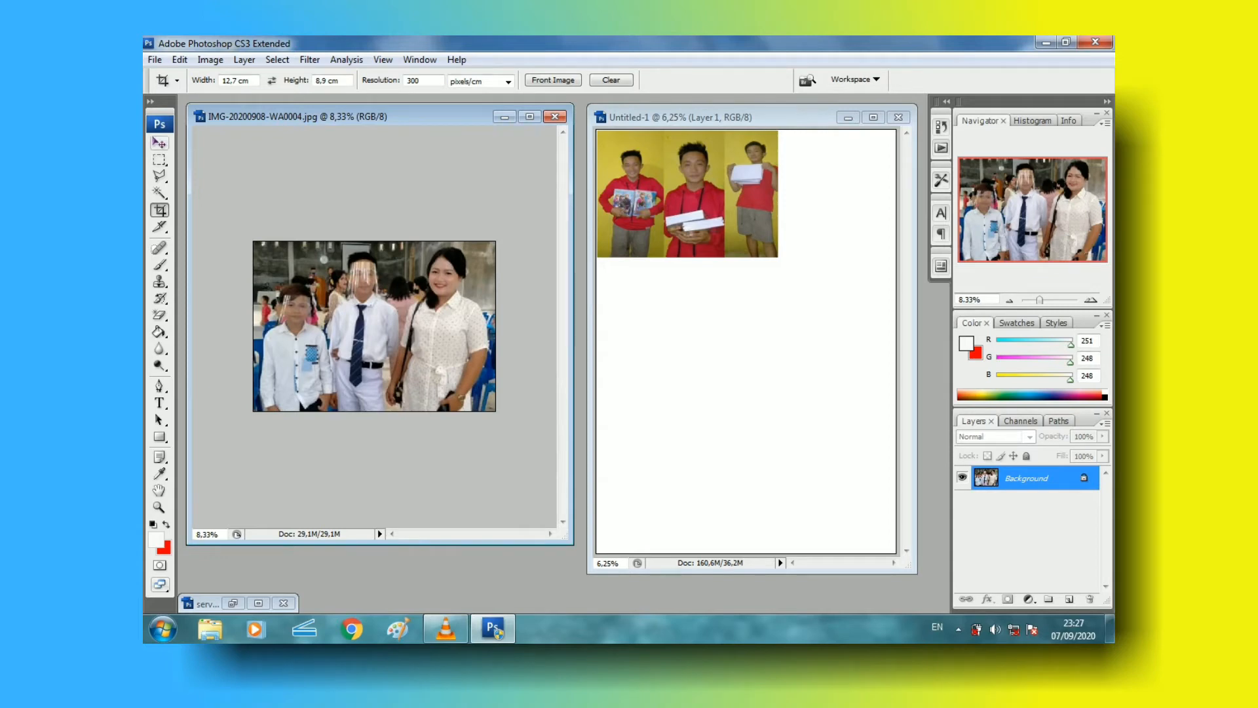
click(159, 143)
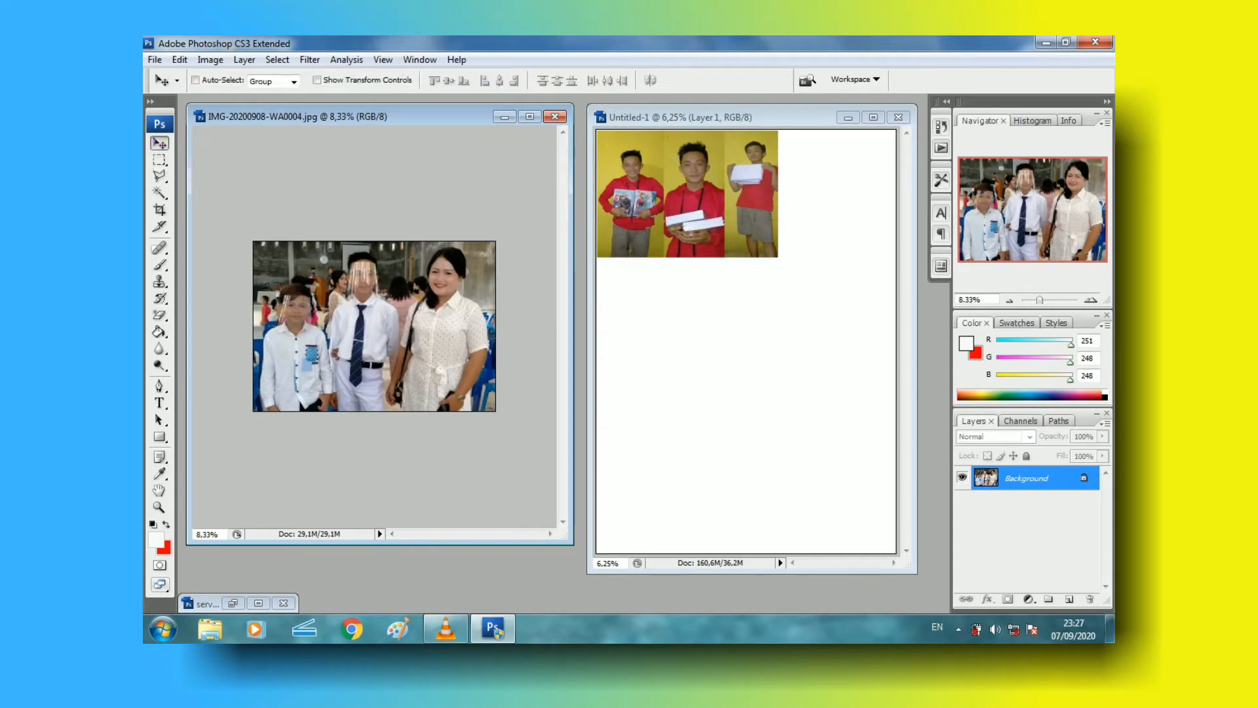
drag(374, 327, 687, 328)
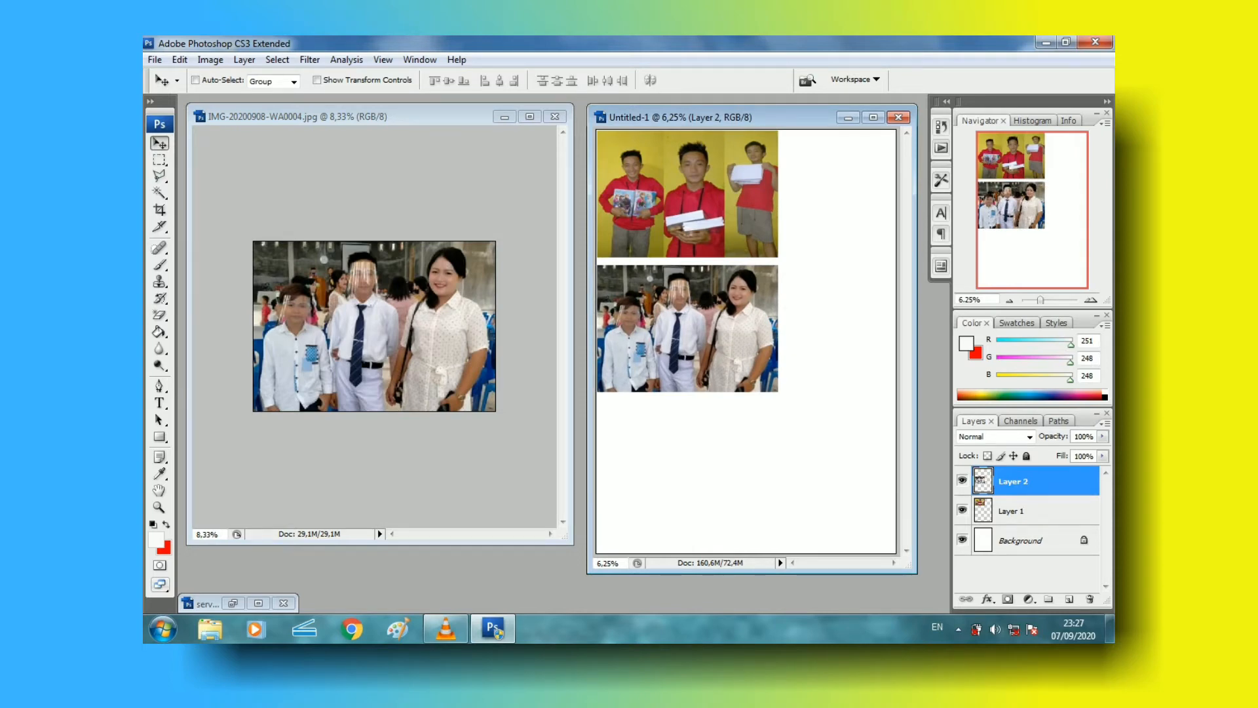
key(Up)
key(Up)
key(Up)
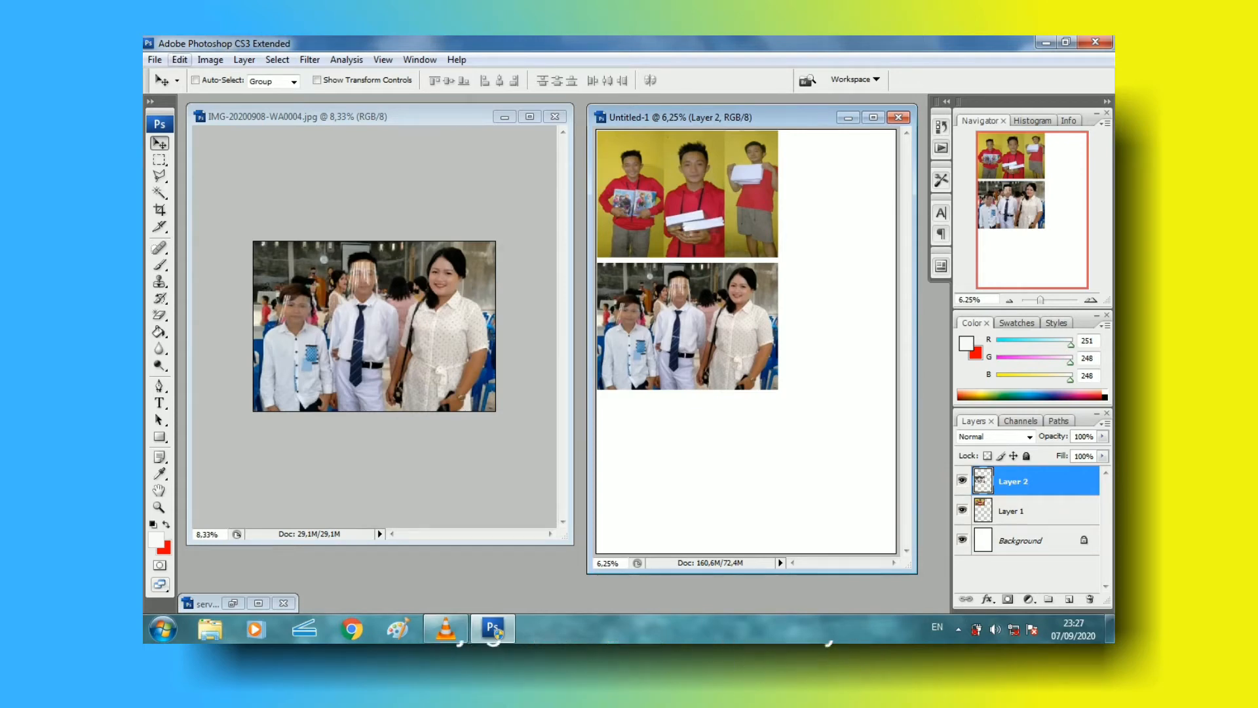
click(180, 60)
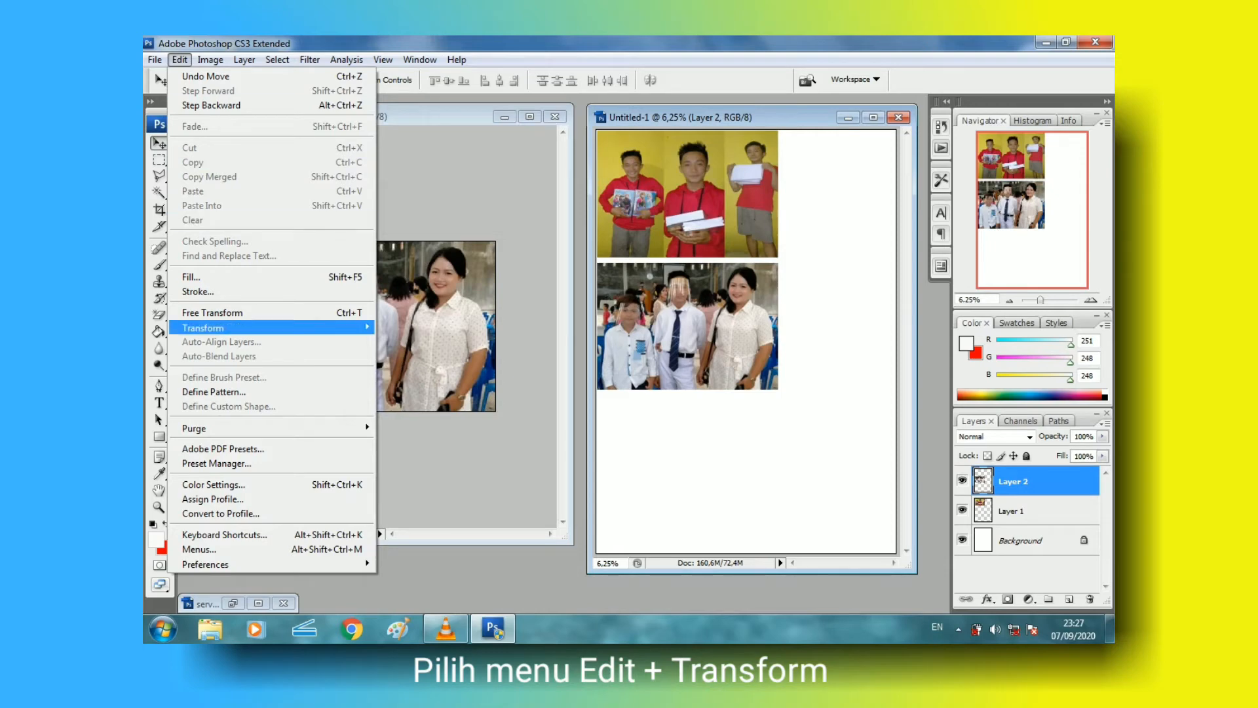
mouse_move(203, 328)
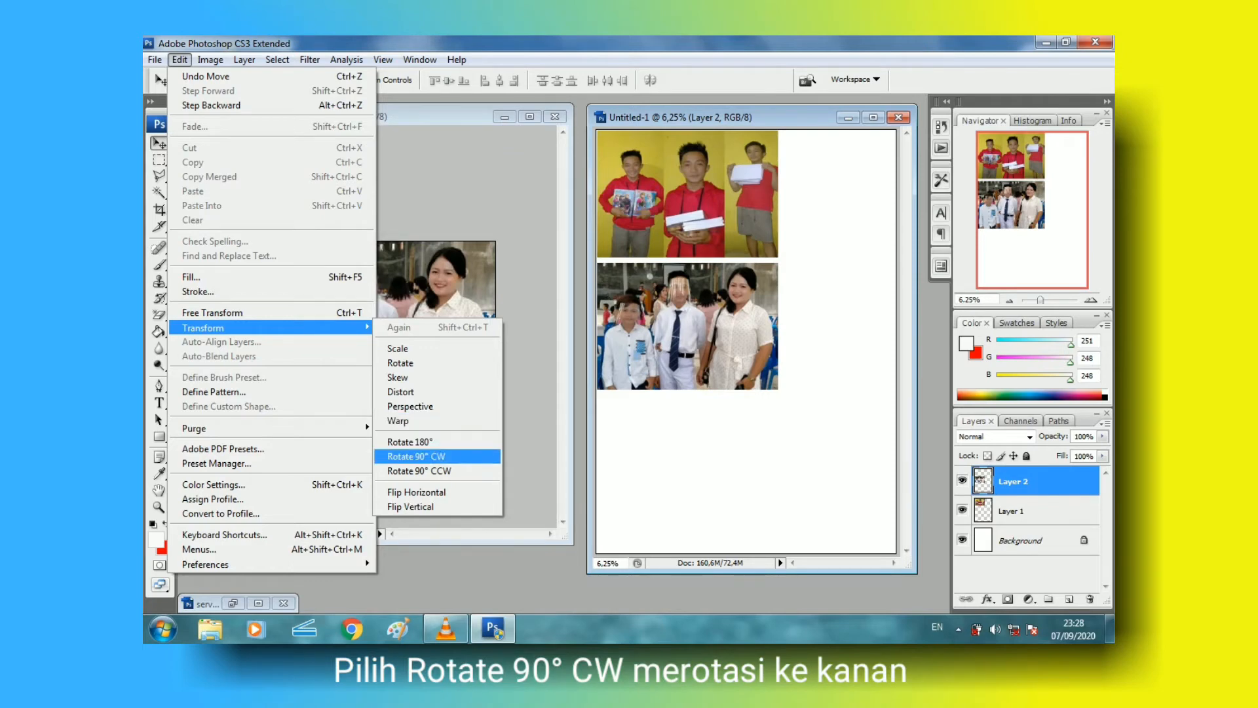
click(810, 171)
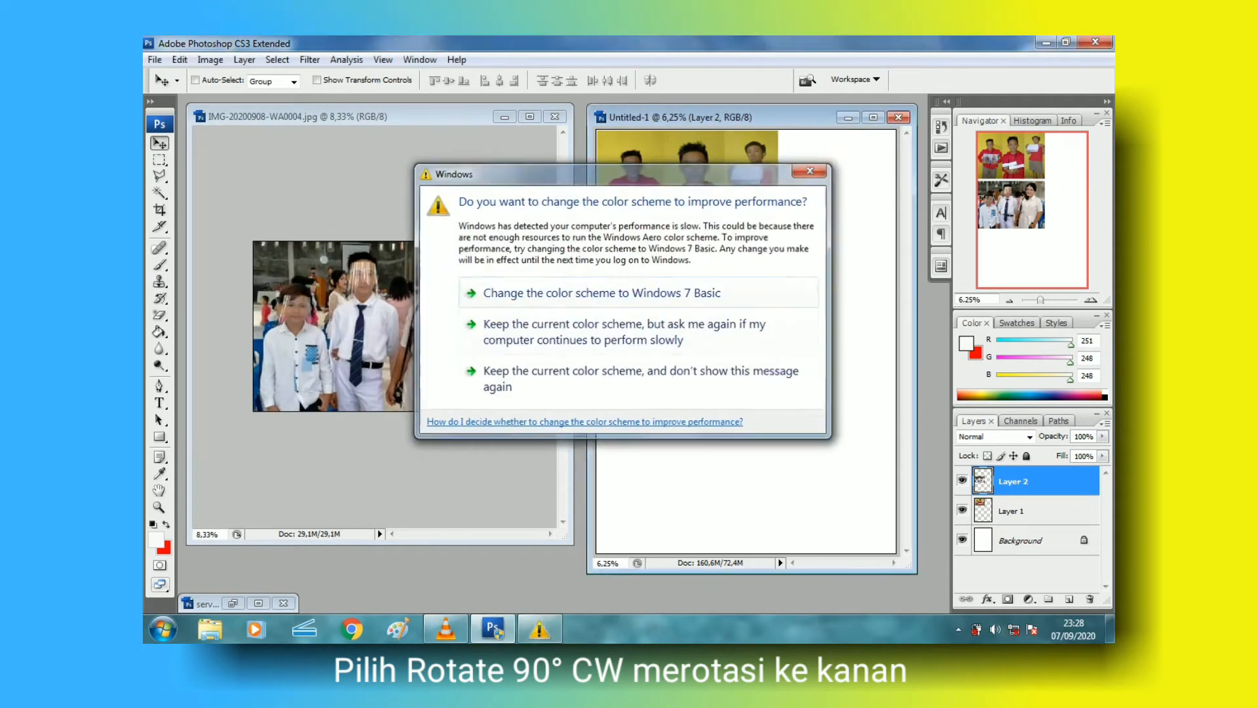
key(Escape)
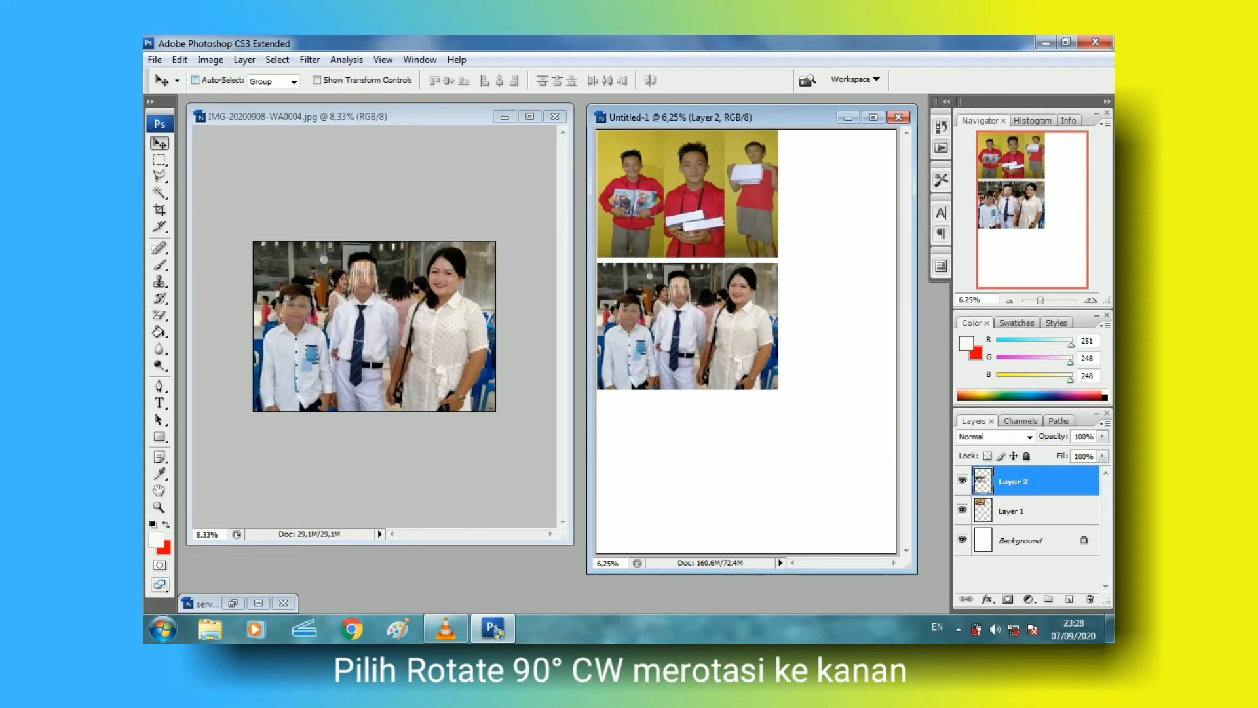
Rotate the group photo on the A4 page 90° clockwise and move it to the page's left edge below the first photo
click(180, 59)
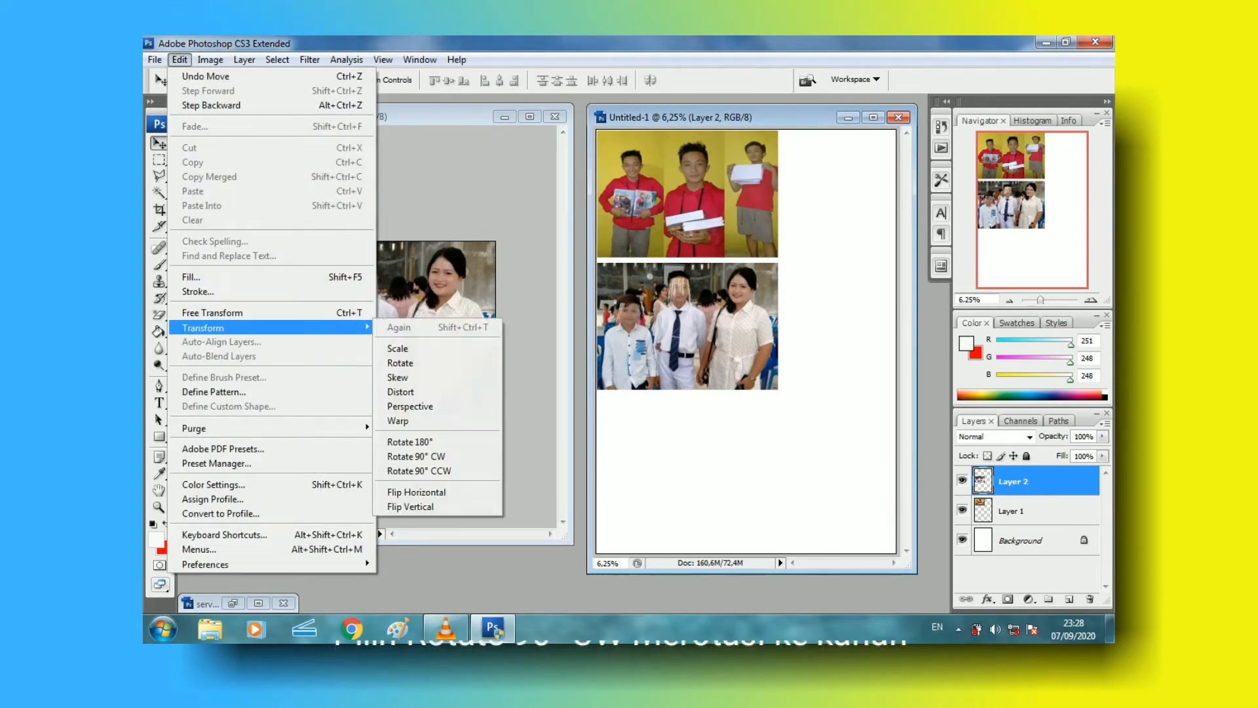
key(Right)
key(Down)
key(Down)
key(Down)
key(Down)
key(Down)
key(Down)
key(Down)
key(Down)
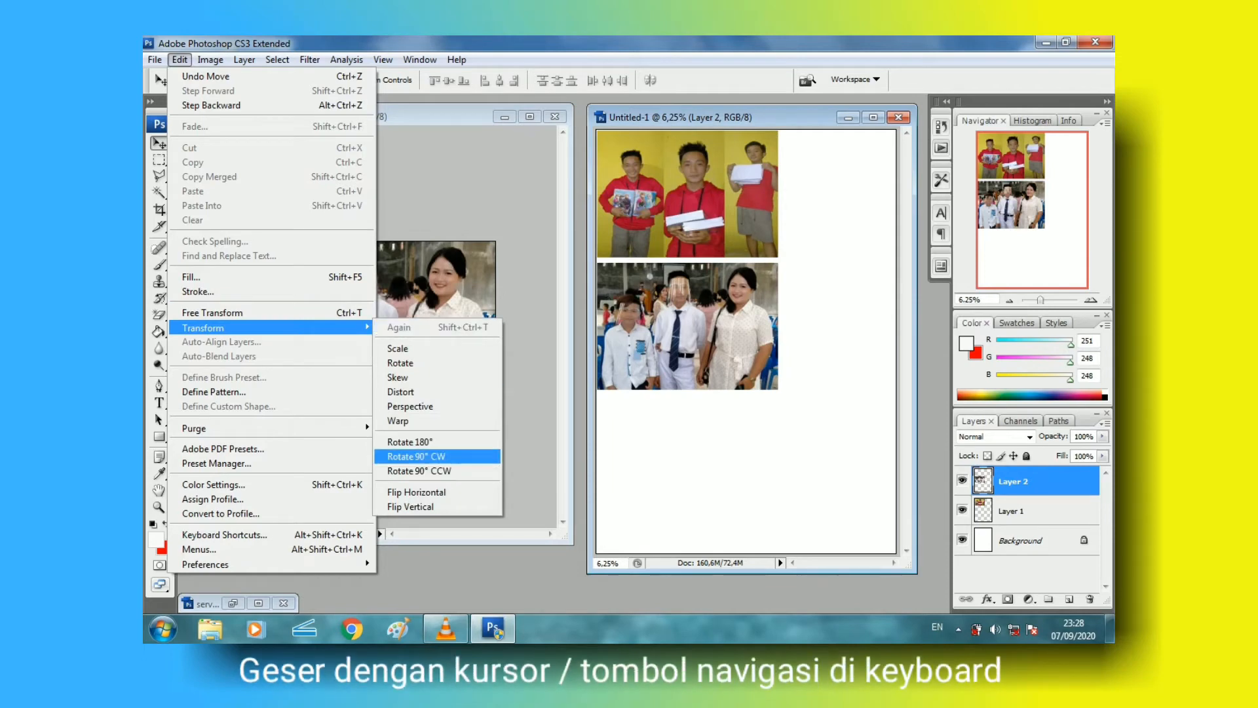
key(Return)
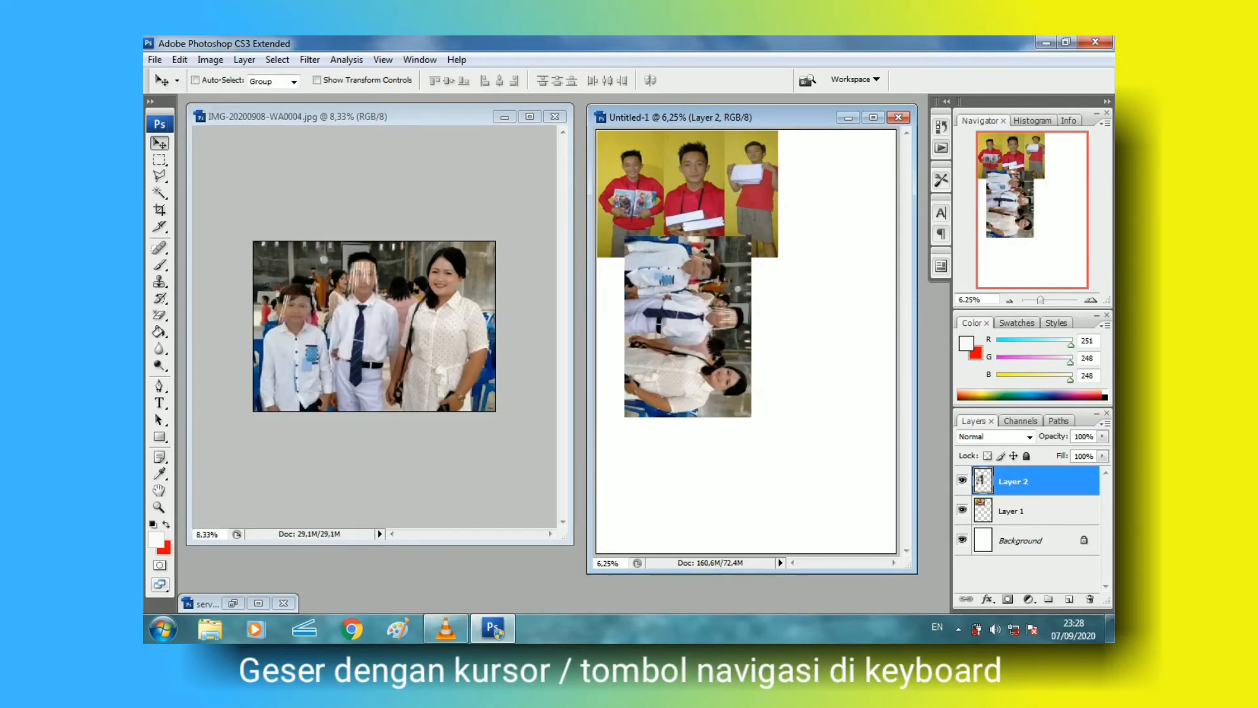
drag(688, 326, 660, 355)
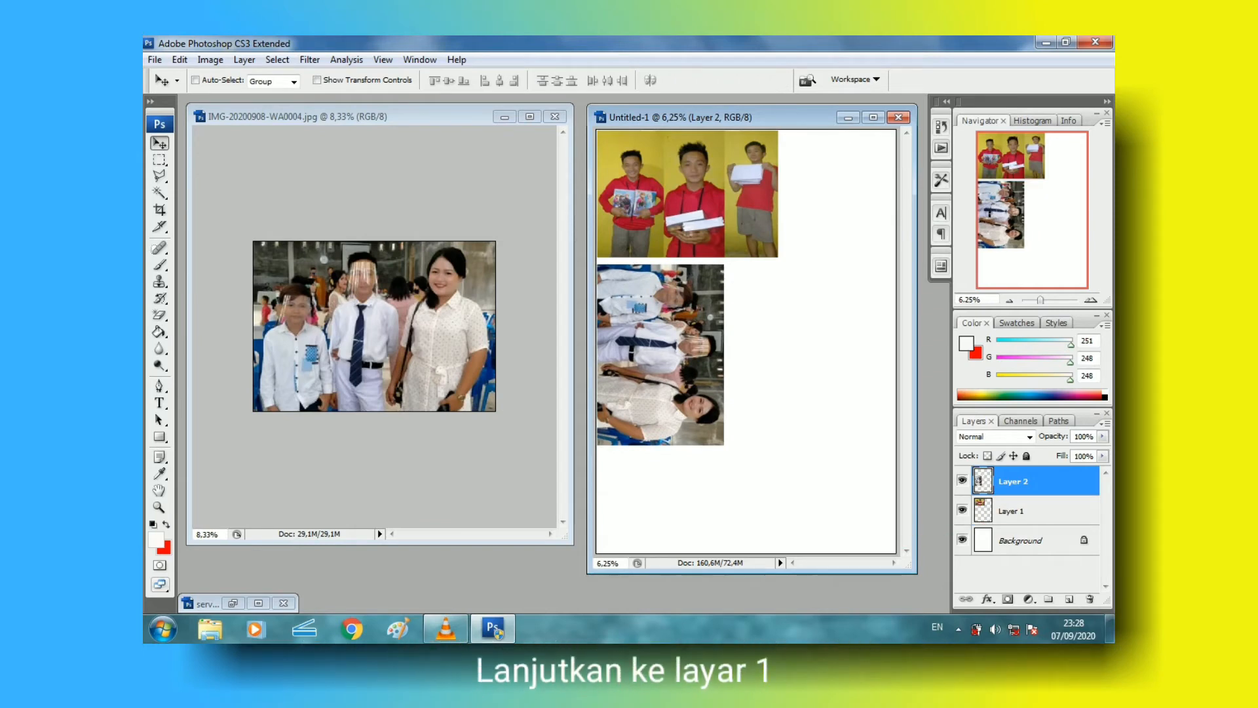
Move the first photo on Layer 1 away from the page's corner and rotate it 90° clockwise
click(1016, 510)
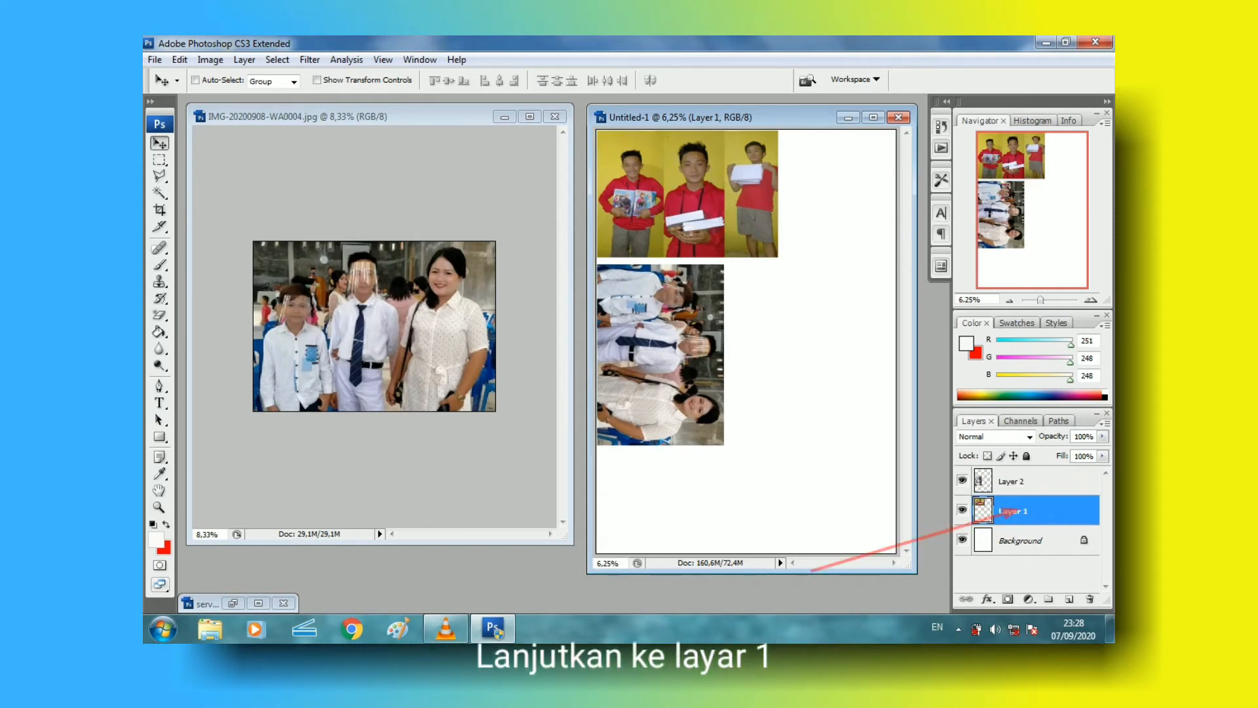
drag(687, 194, 736, 207)
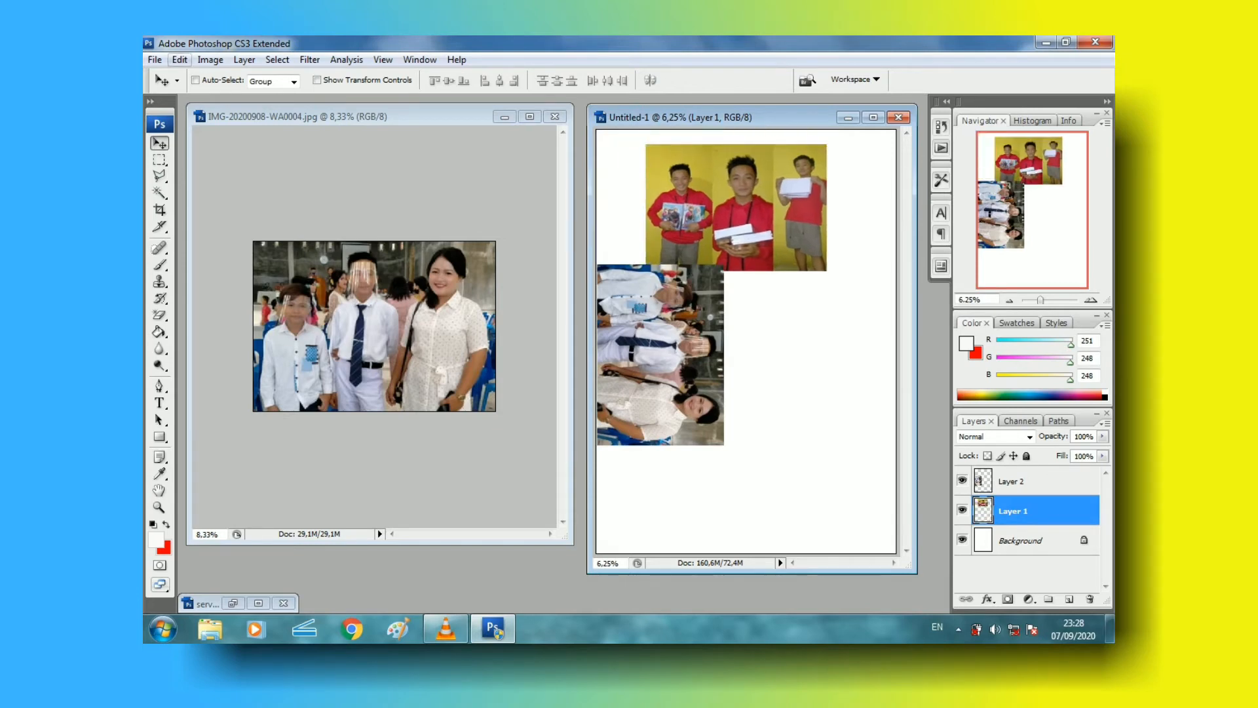
click(179, 59)
mouse_move(216, 327)
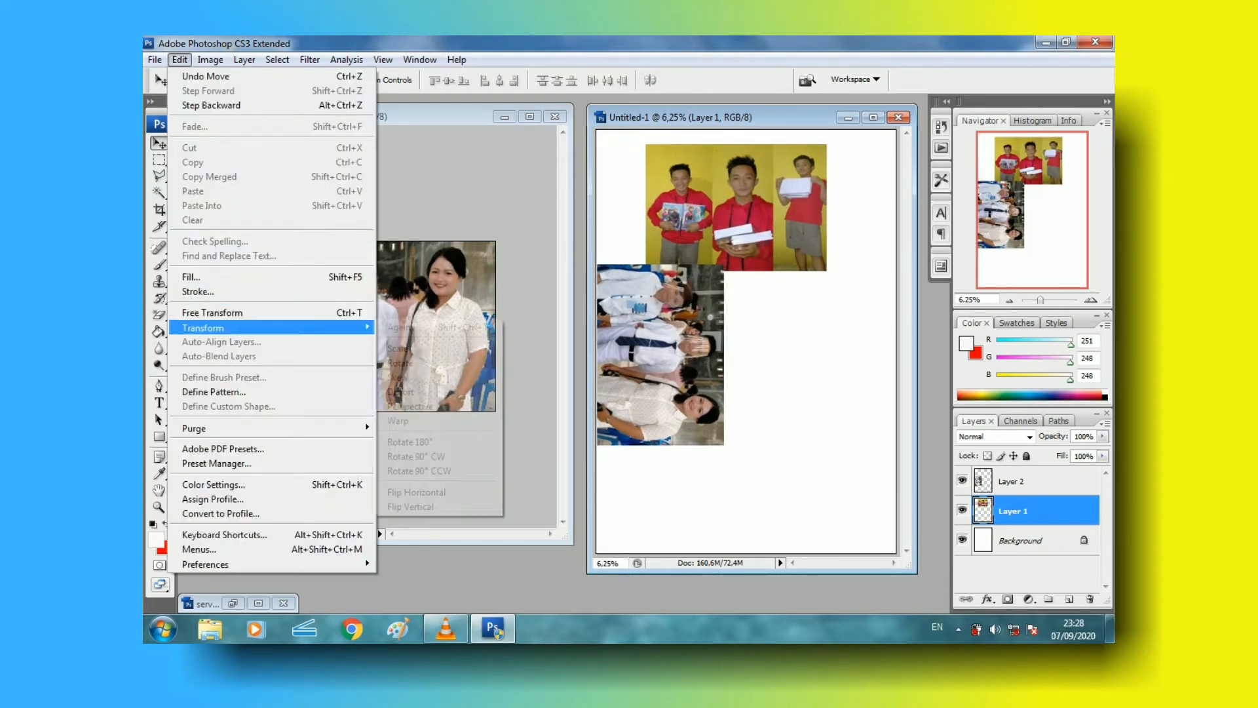
click(415, 456)
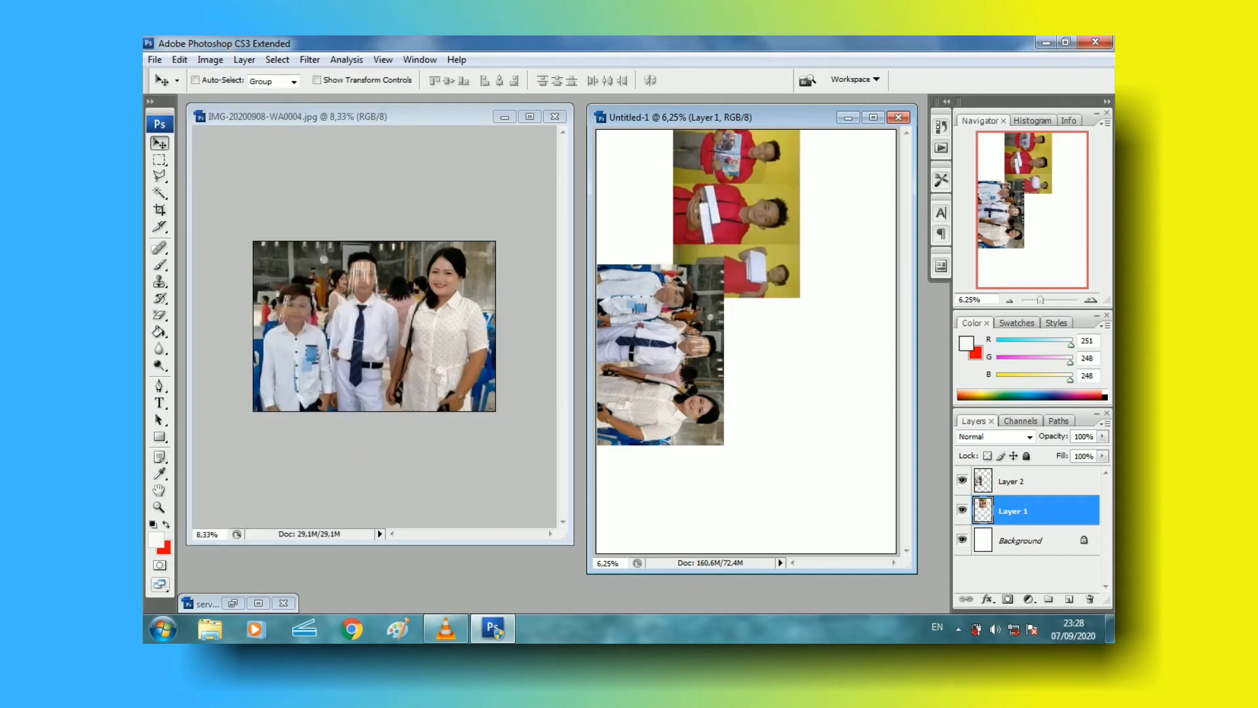
Place the rotated first photo in the page's upper-left corner and the group photo on Layer 2 beside it, leaving a narrow gap
drag(737, 216, 661, 237)
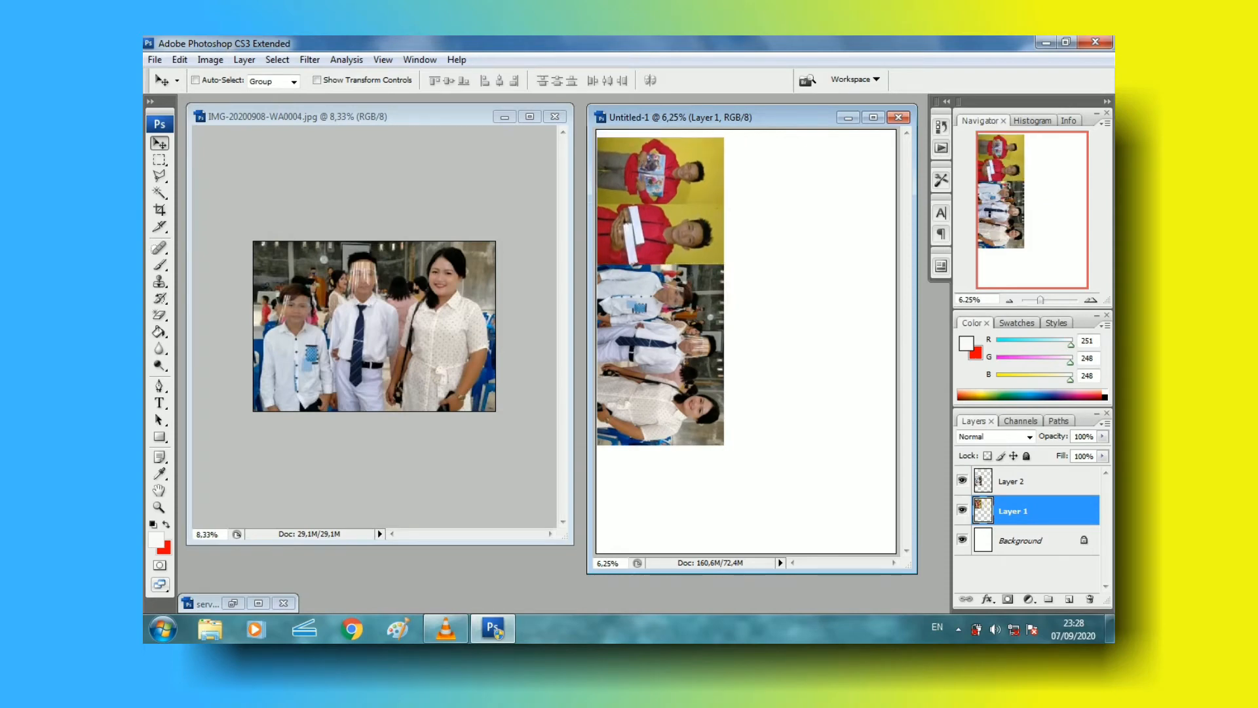
key(ctrl+z)
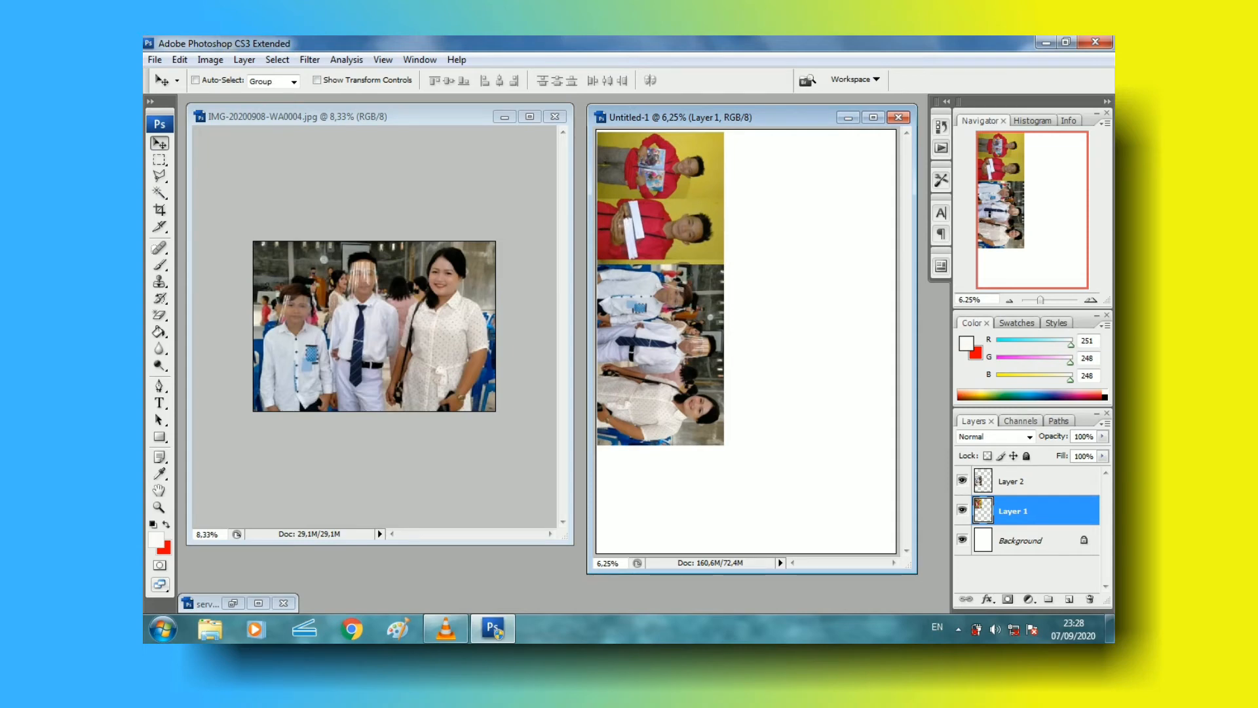
click(1013, 482)
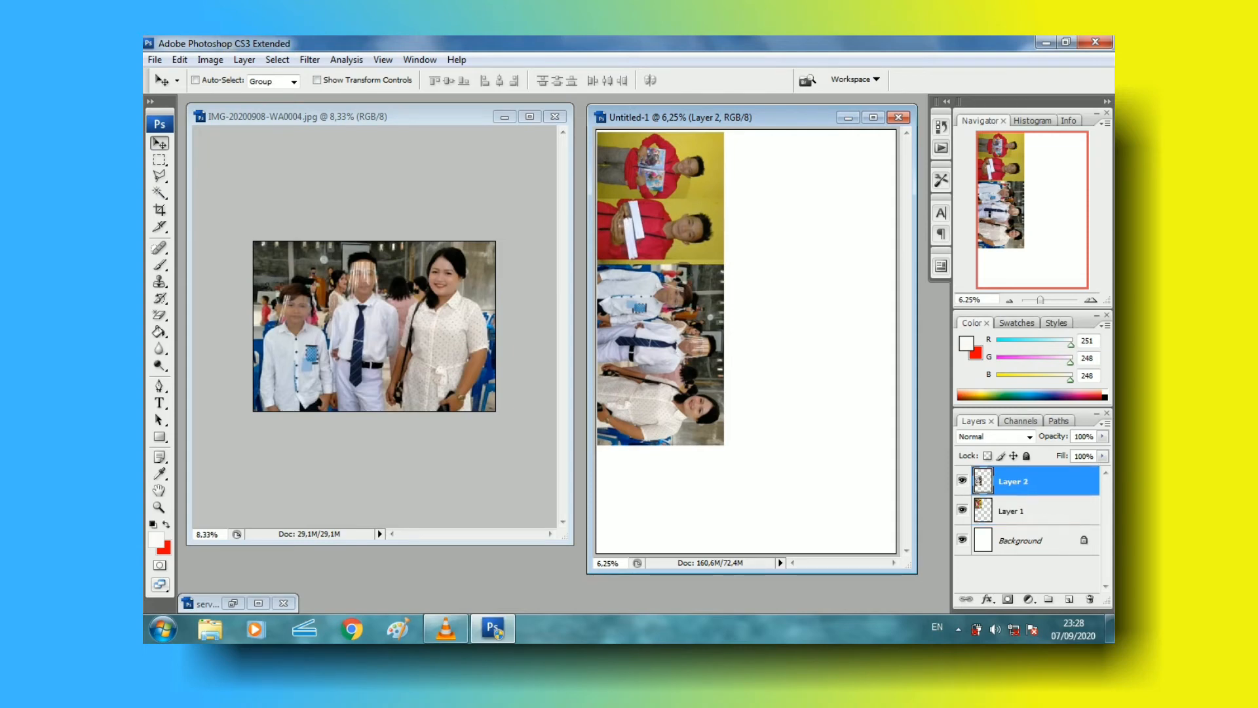
drag(659, 413, 796, 281)
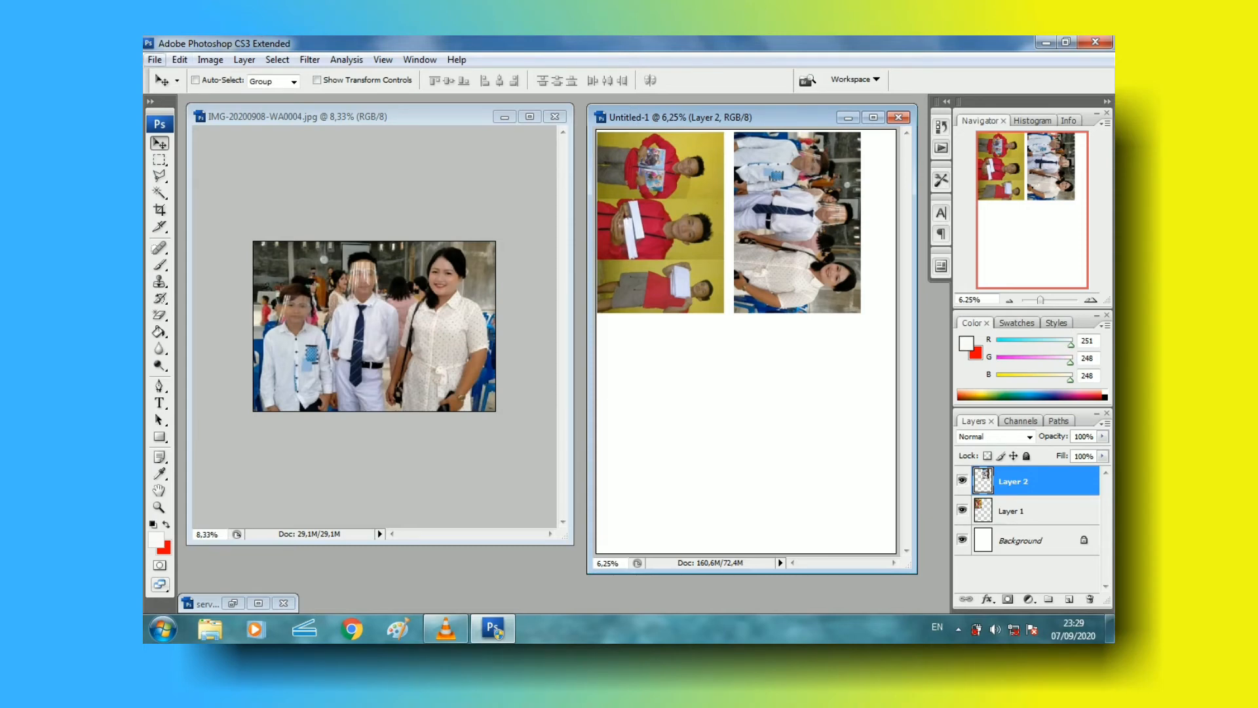
Open the print settings for the A4 page and scale the print to fit the media
click(154, 60)
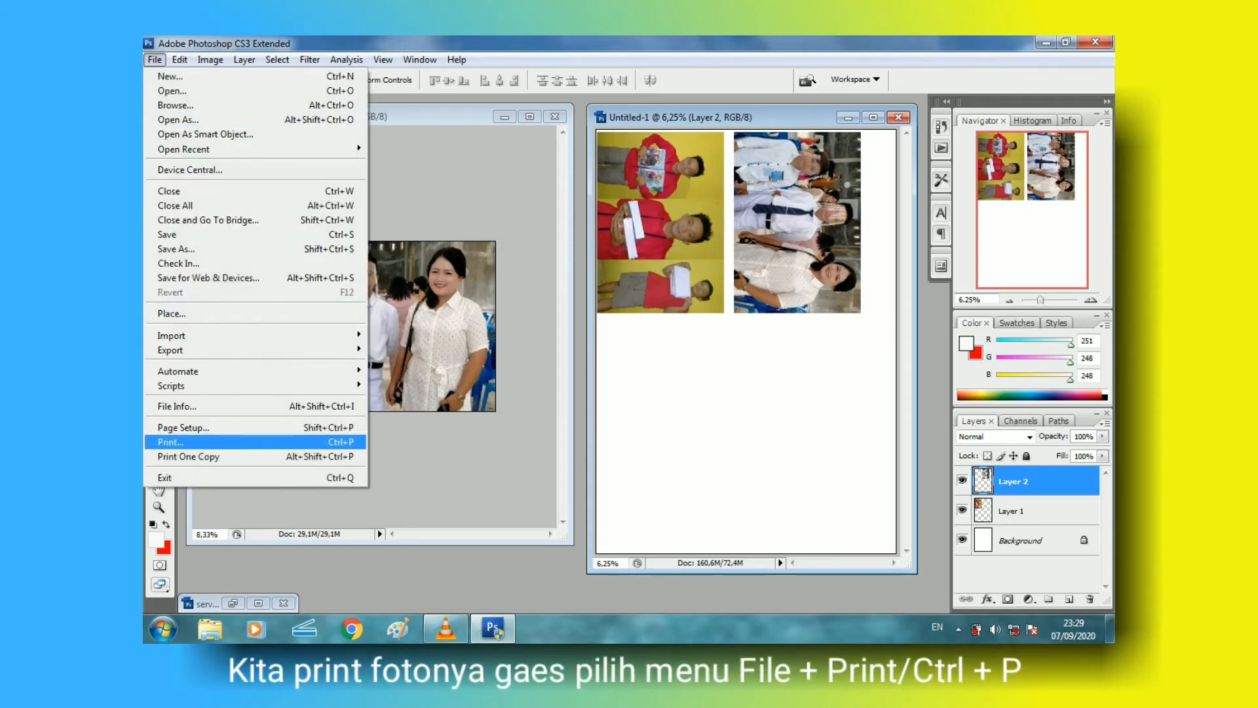
click(172, 442)
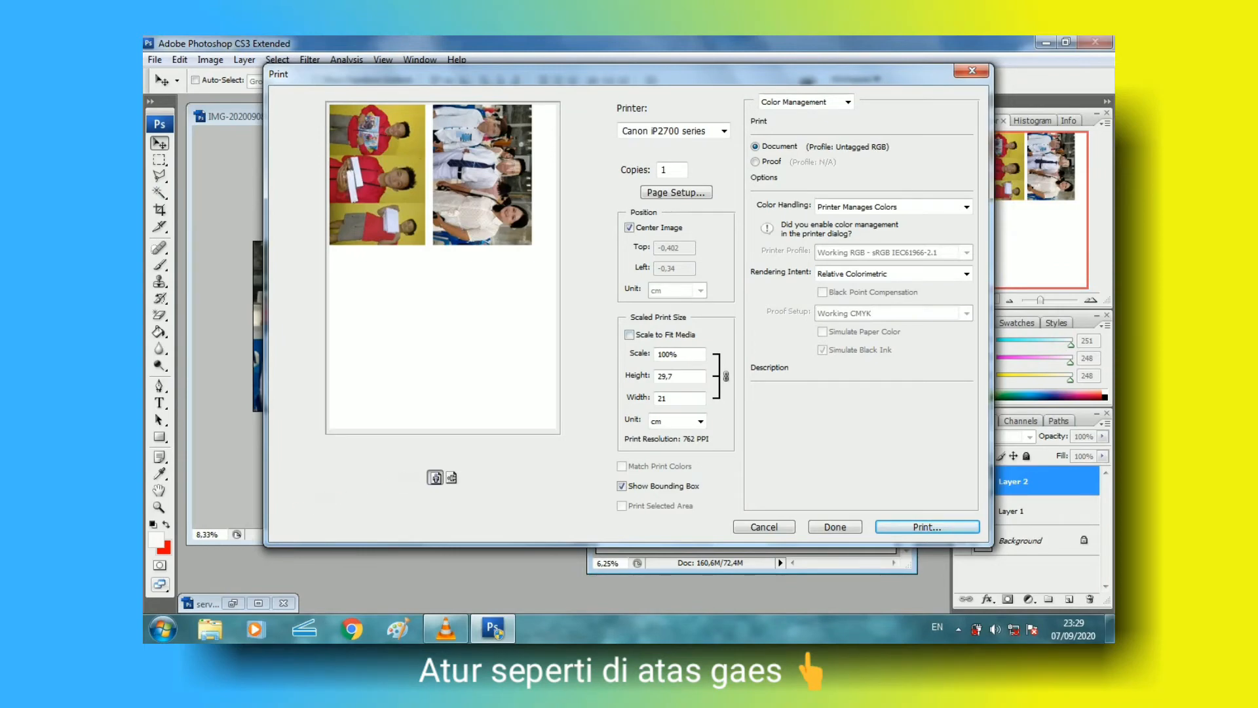
click(630, 335)
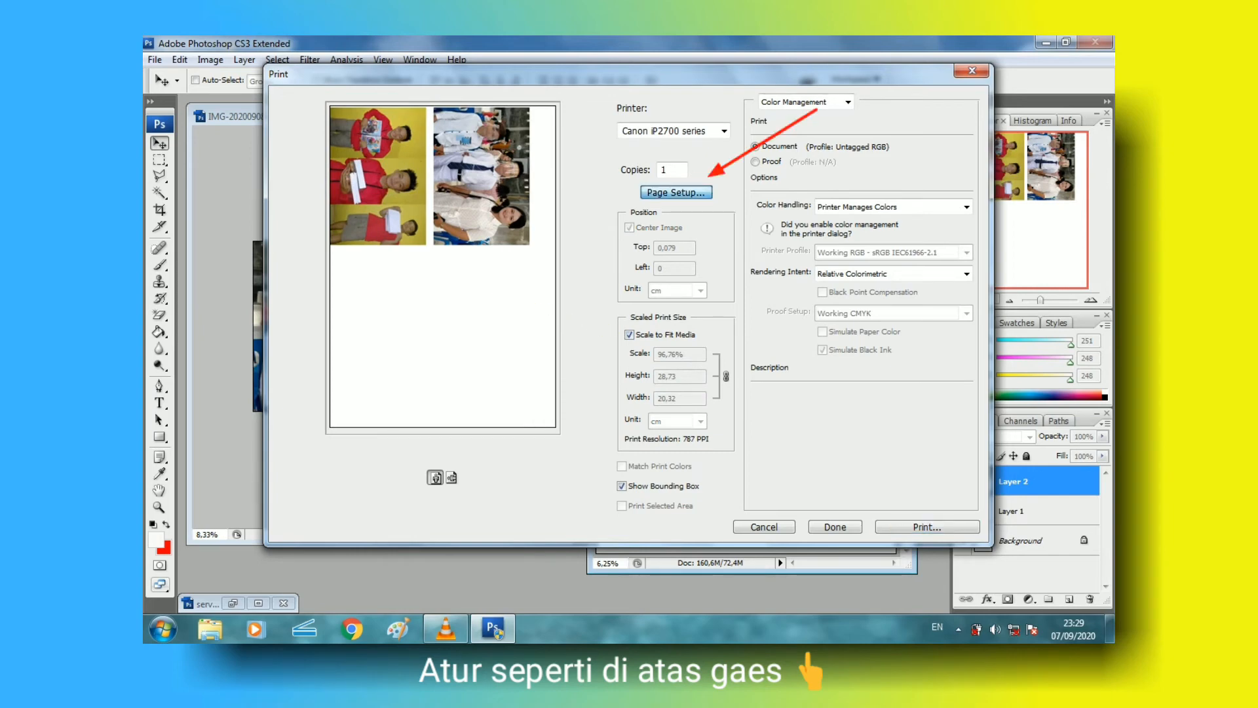
Set the printer's media type to Kertas Foto Lain and print the page on the Canon iP2700 series
click(675, 192)
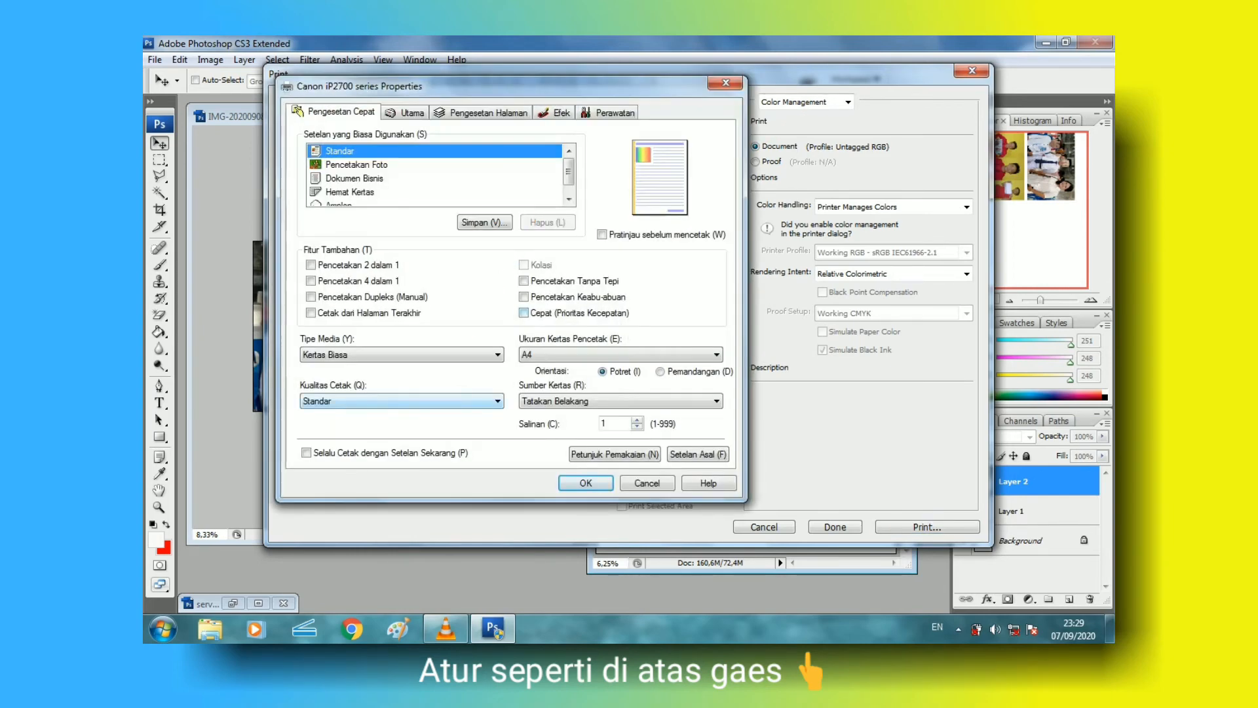
click(401, 355)
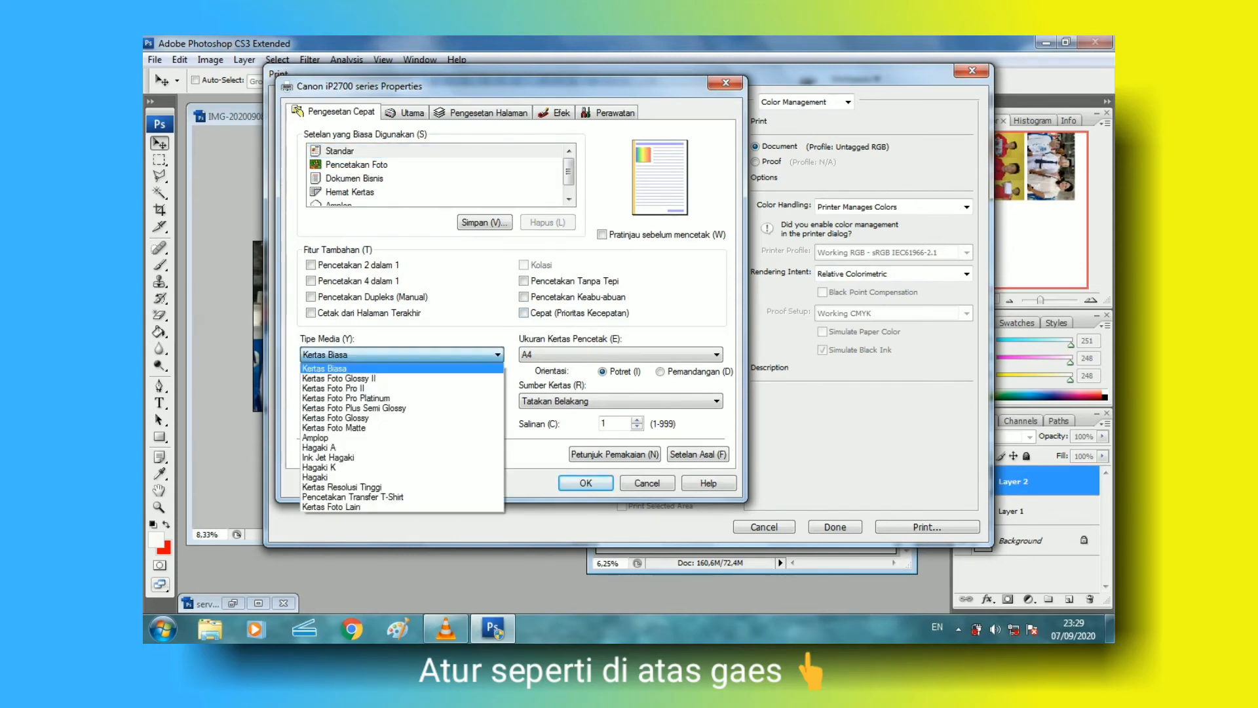
click(401, 508)
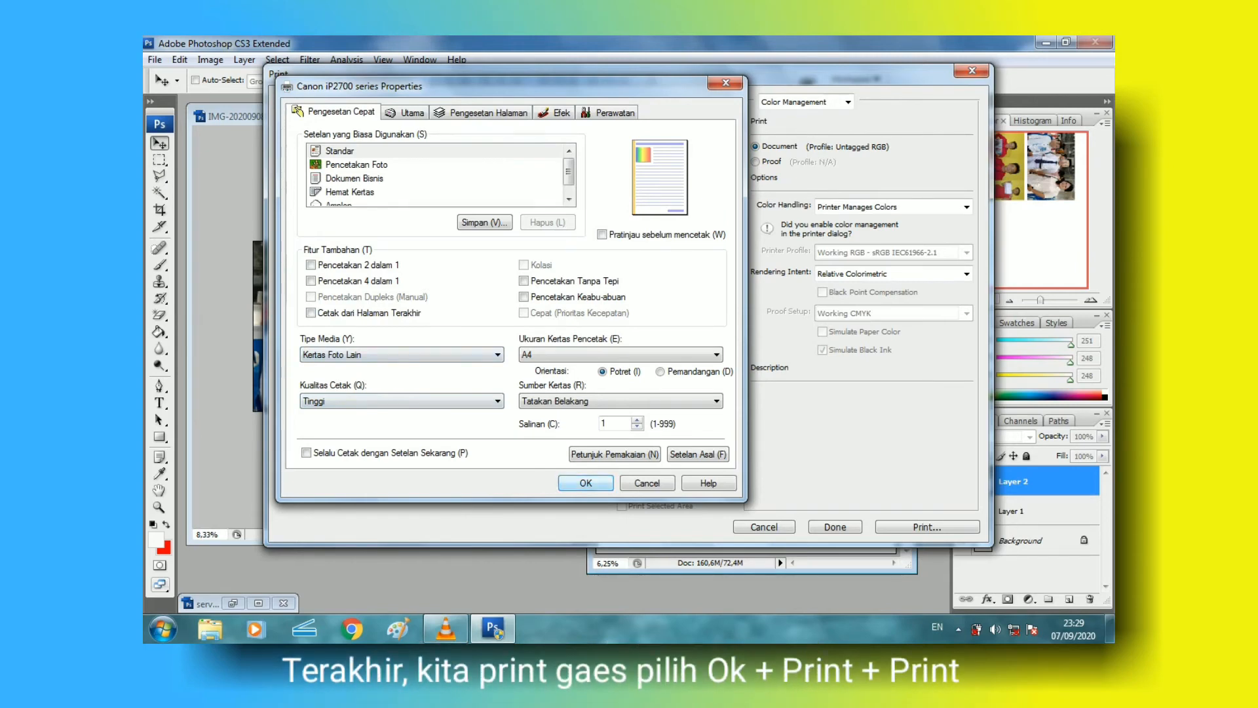
key(Return)
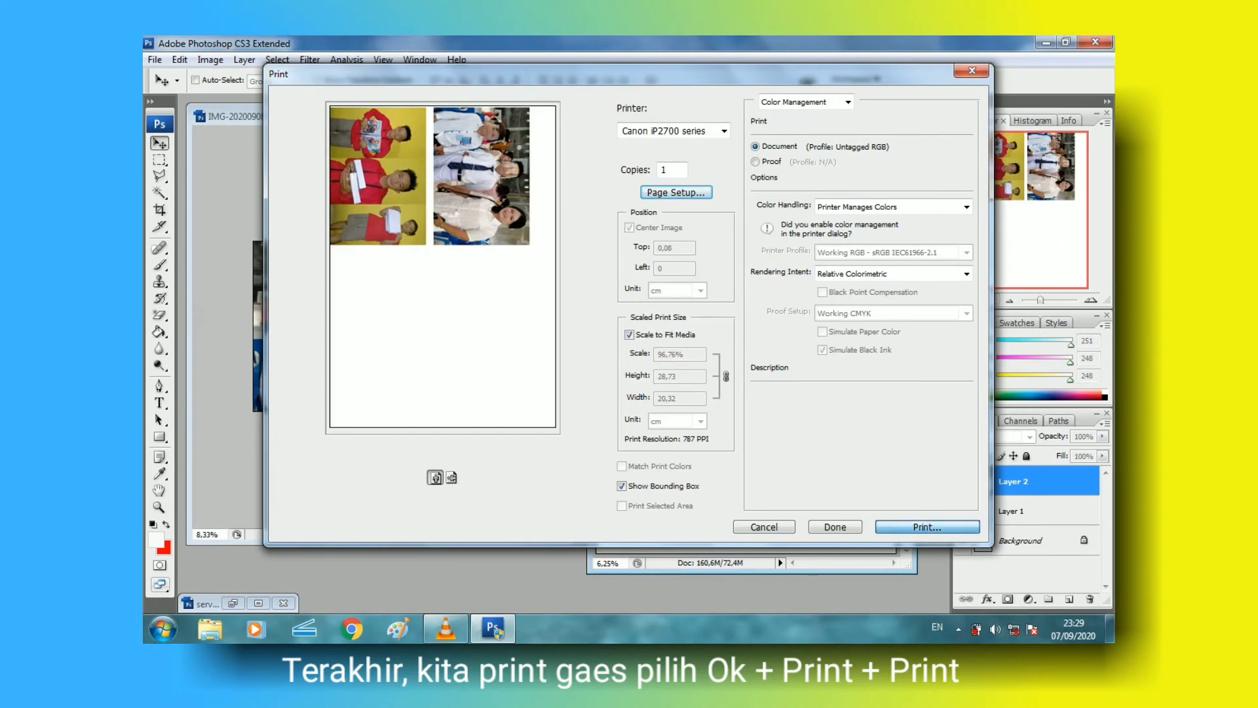
key(Return)
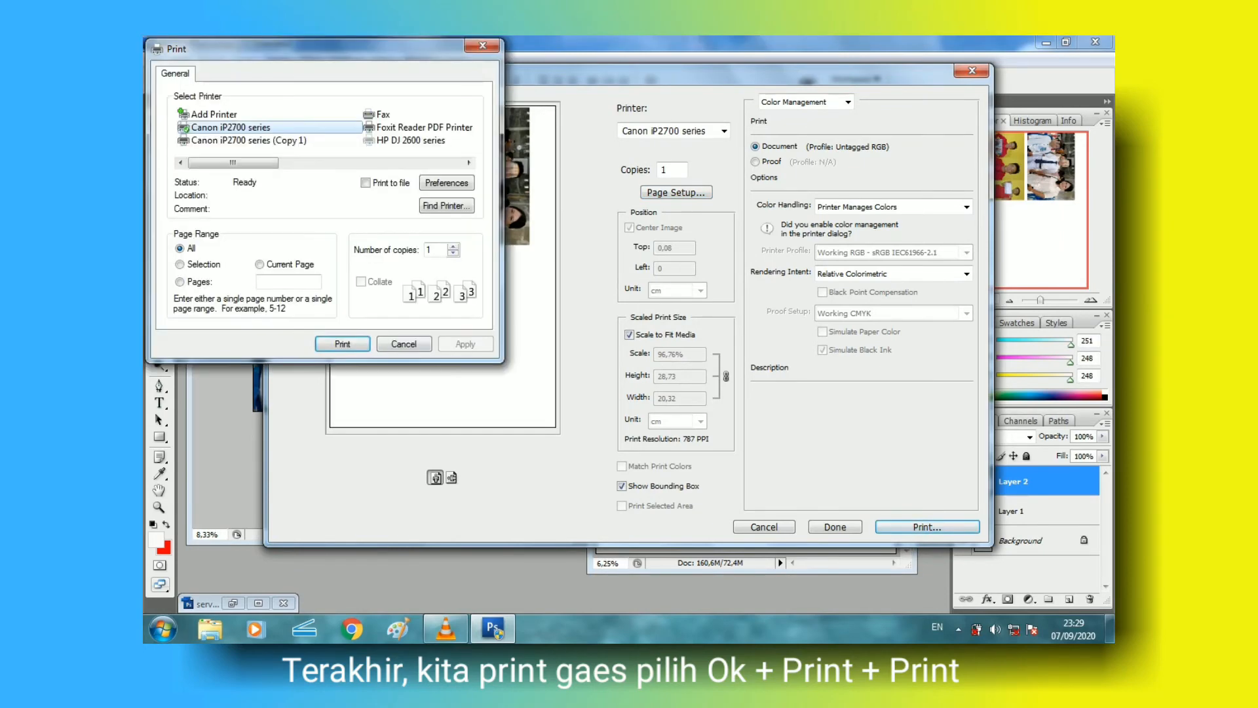
key(Return)
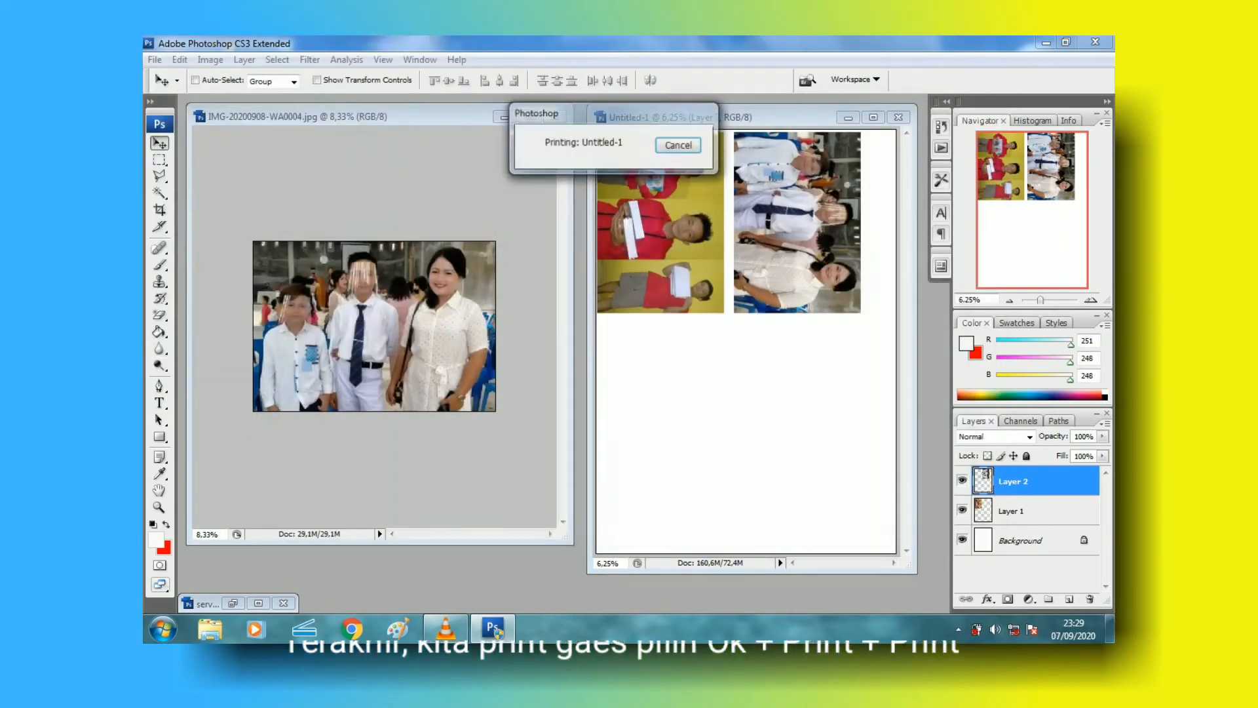